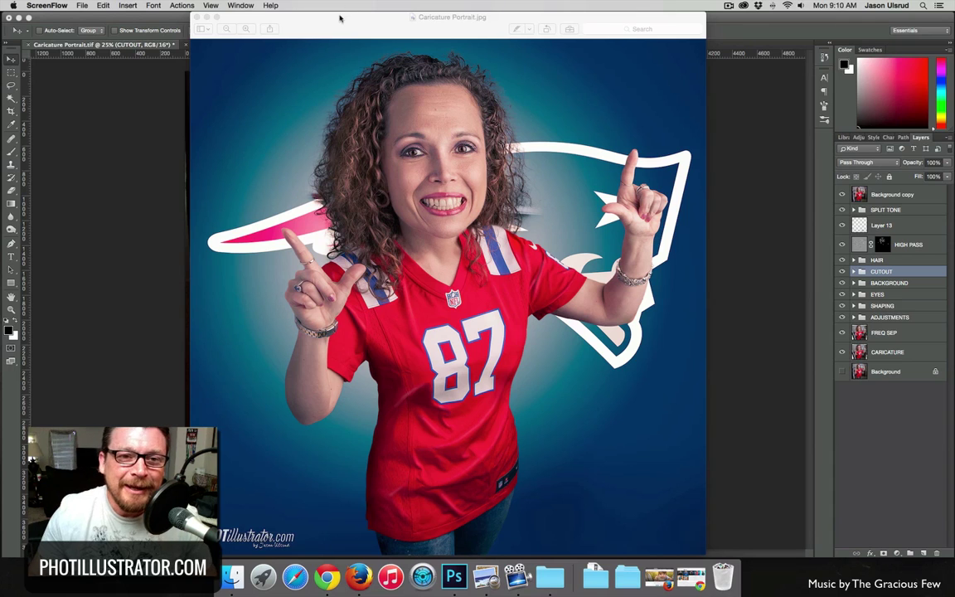
Minimize the finished portrait preview and hide the layers and groups from Background copy down through HAIR.
drag(340, 15, 343, 16)
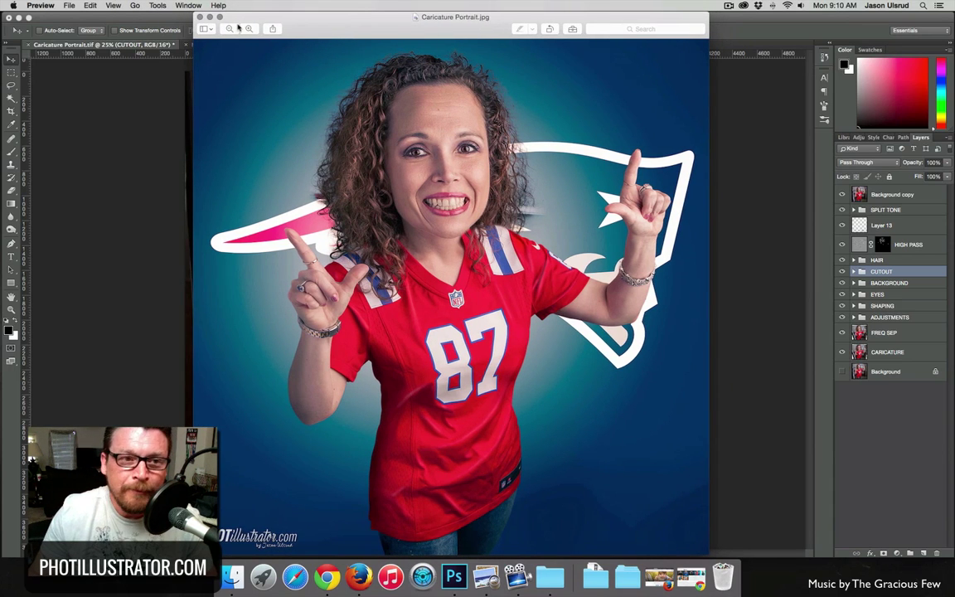
click(209, 18)
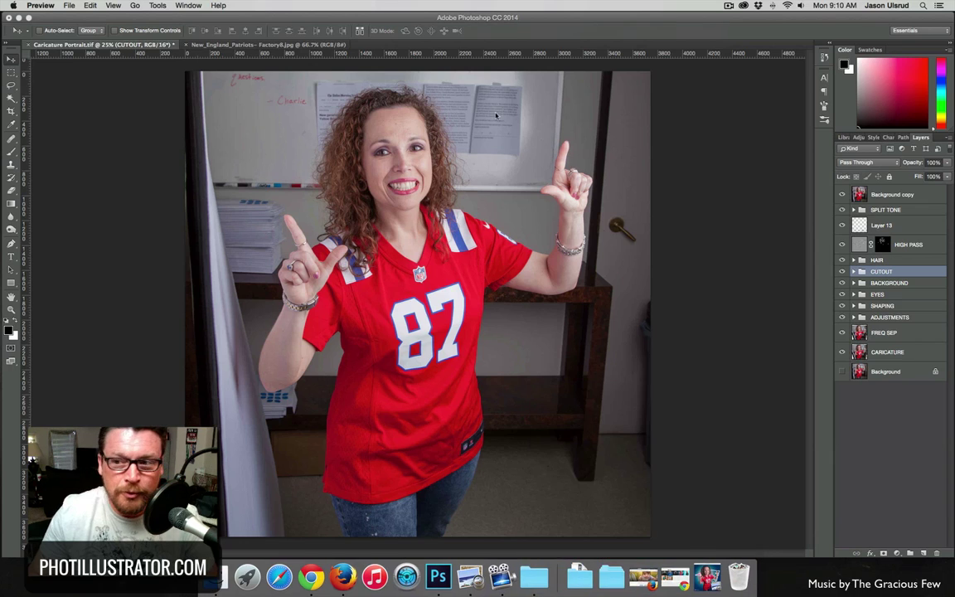
click(898, 194)
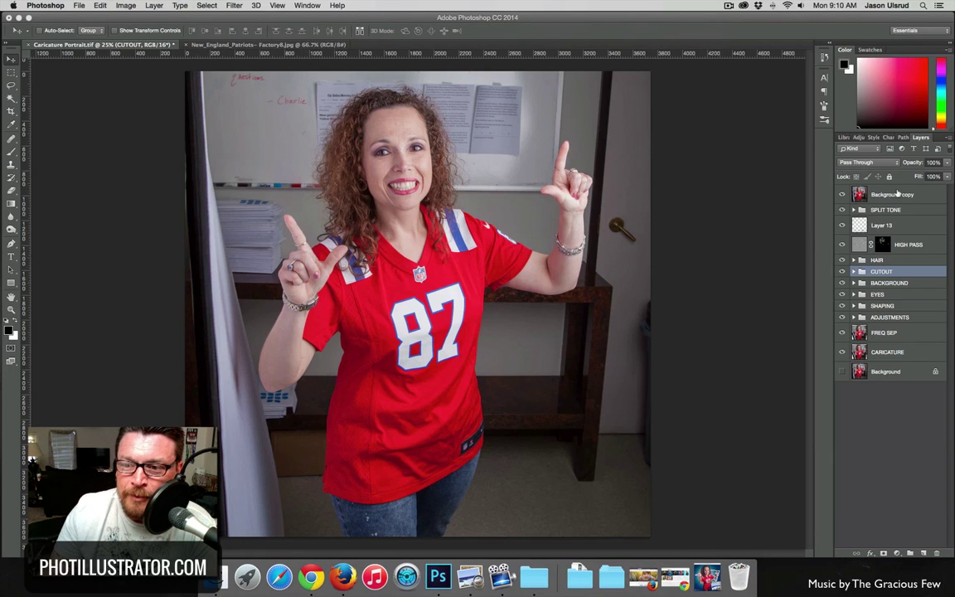
click(841, 195)
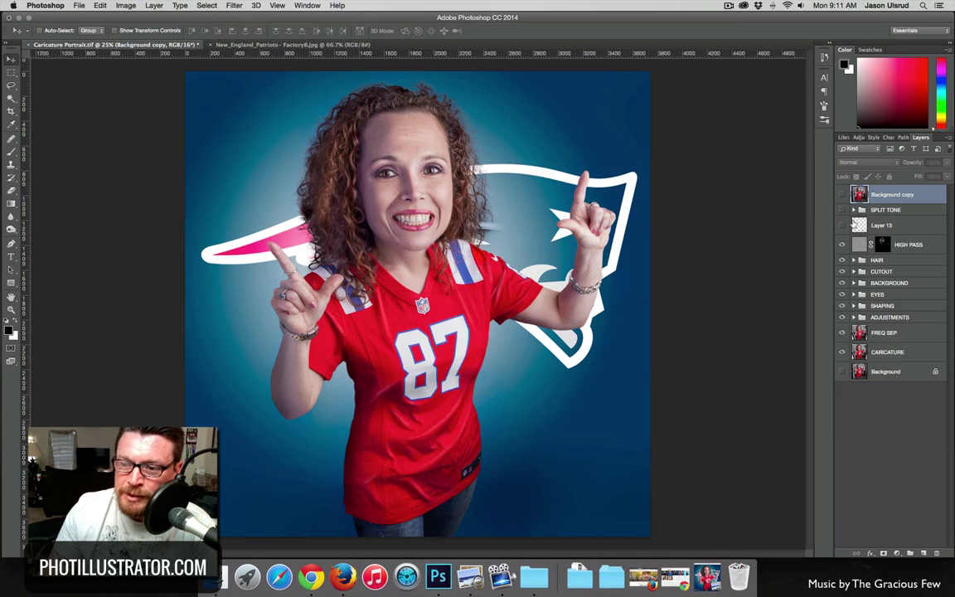
click(842, 246)
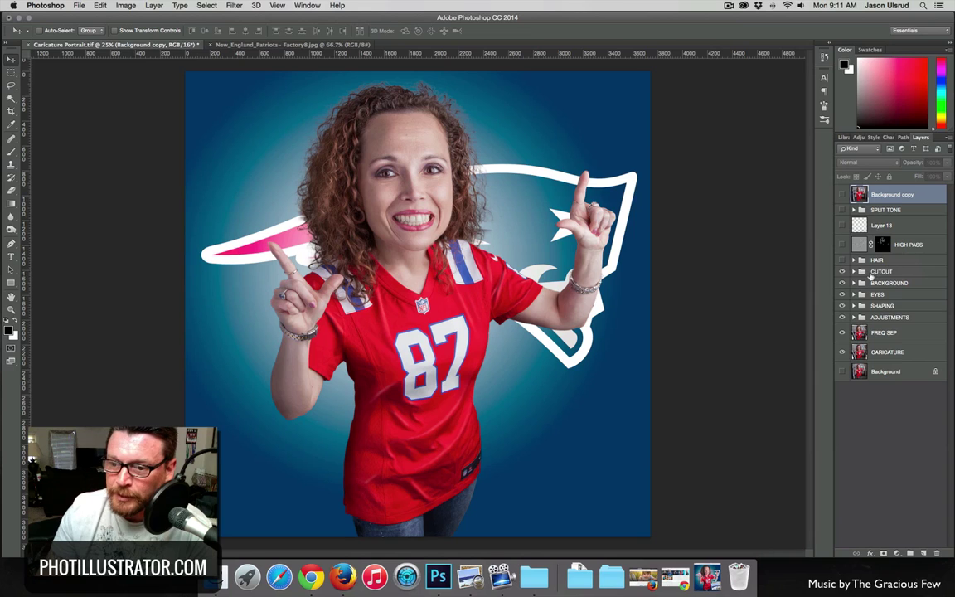
Inspect Layer 8 copy 2's mask in the CUTOUT group and compare the BACKGROUND group with Gradient Fill 1 hidden and shown.
click(854, 272)
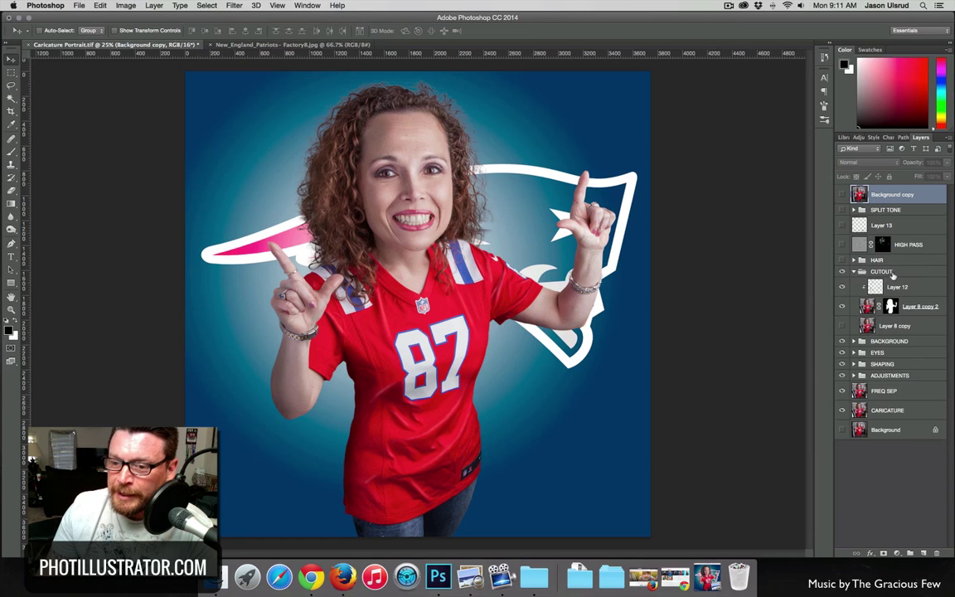
click(916, 307)
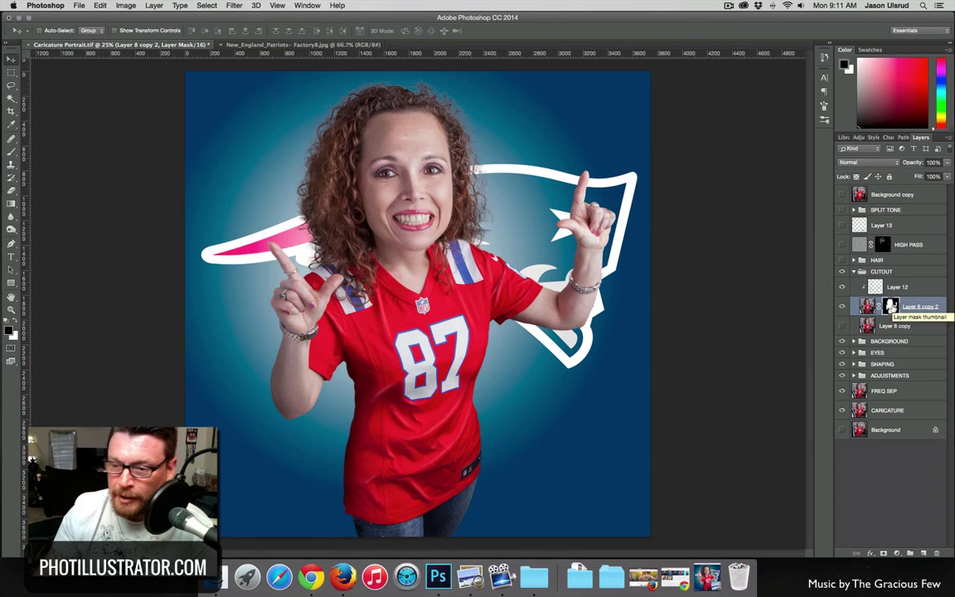
click(854, 341)
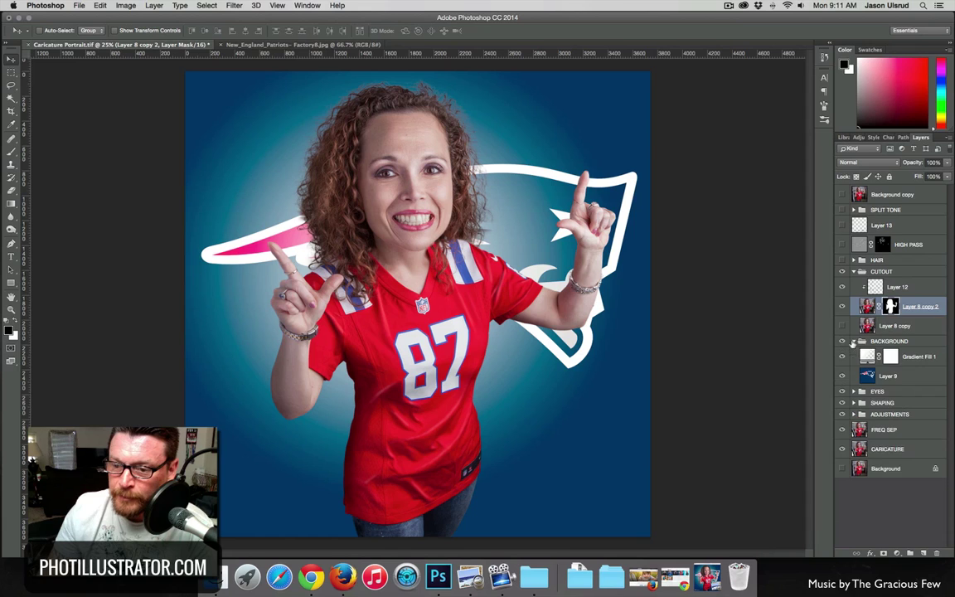
click(931, 357)
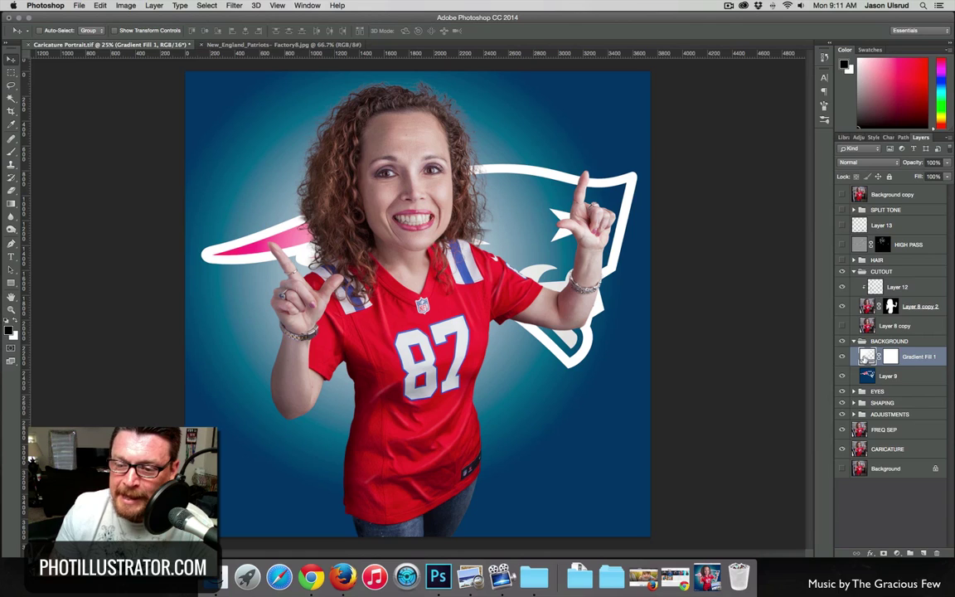
click(843, 356)
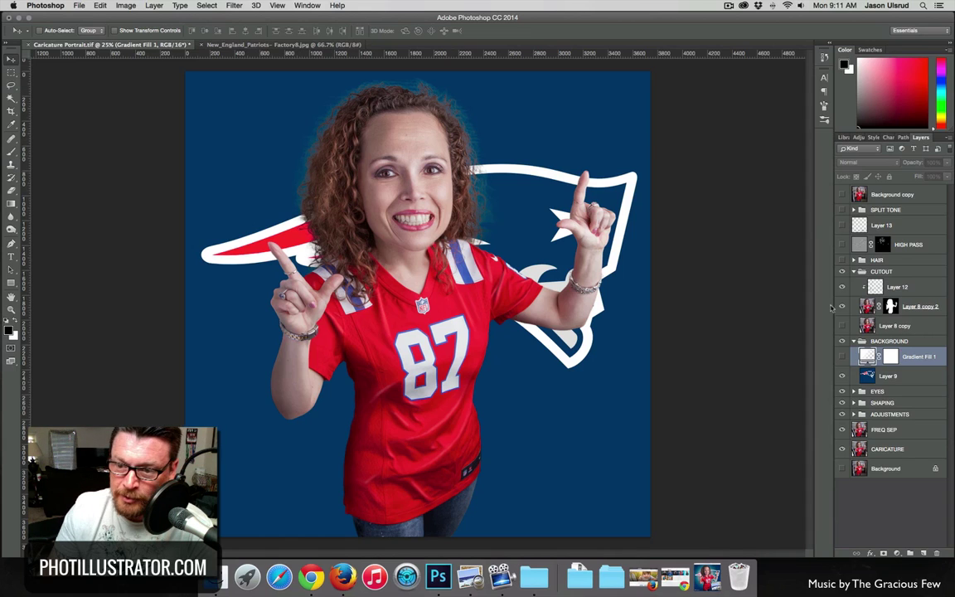
click(843, 357)
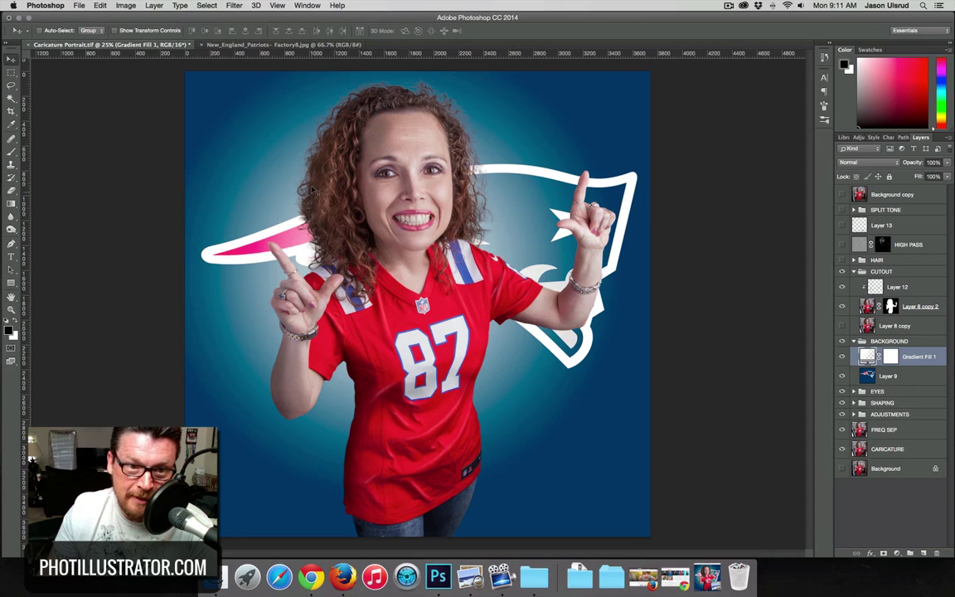
click(853, 341)
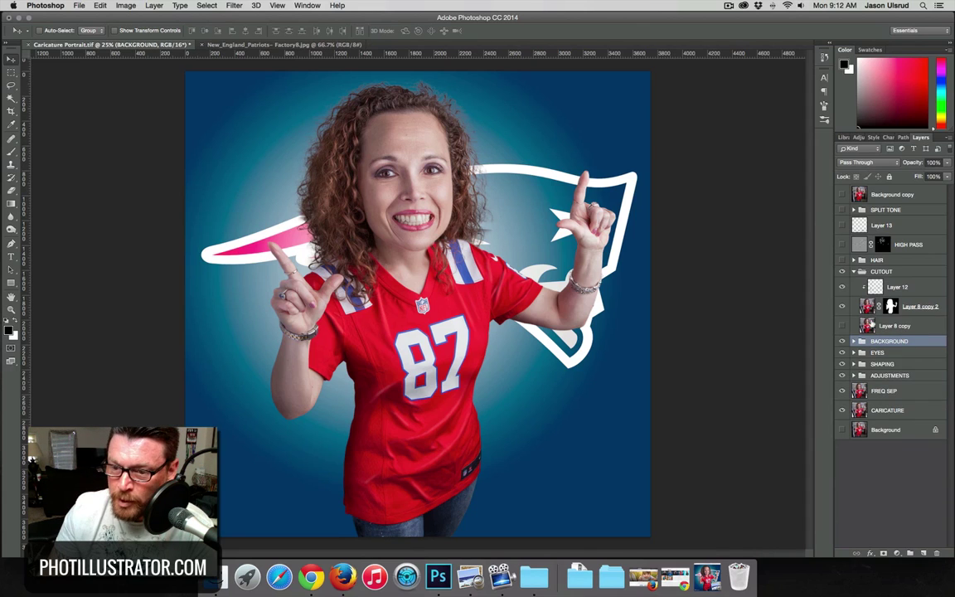
Compare the portrait with the HAIR group shown and hidden.
click(842, 260)
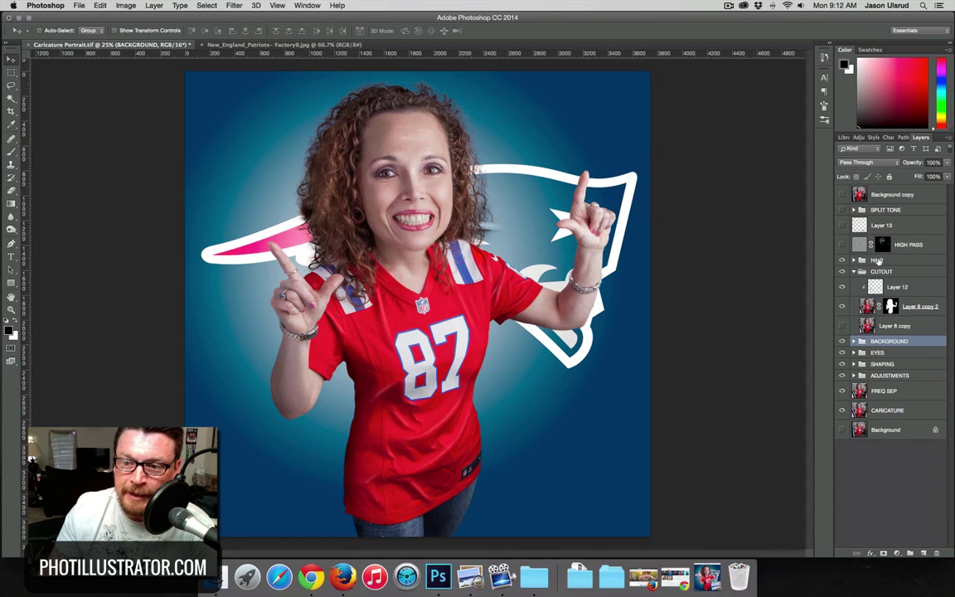
click(878, 260)
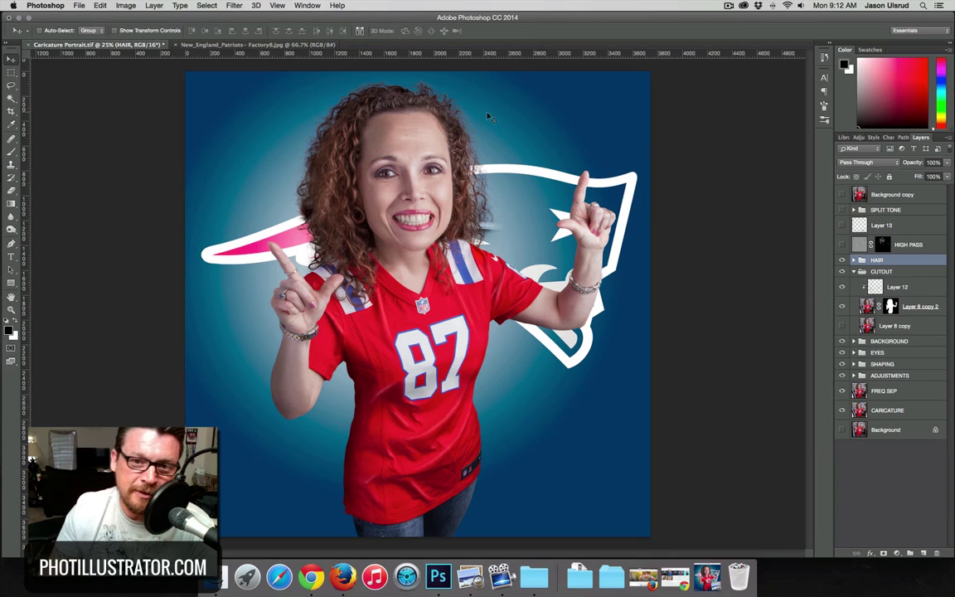
click(843, 260)
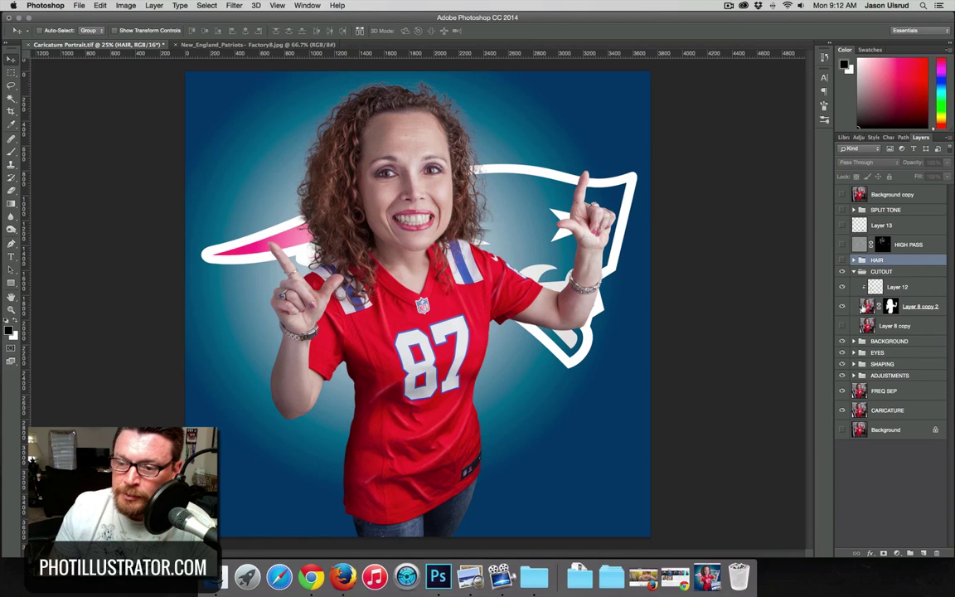
Show Layer 8 copy, lasso the hair on the image's left half of the head, and copy it to a new layer.
click(868, 328)
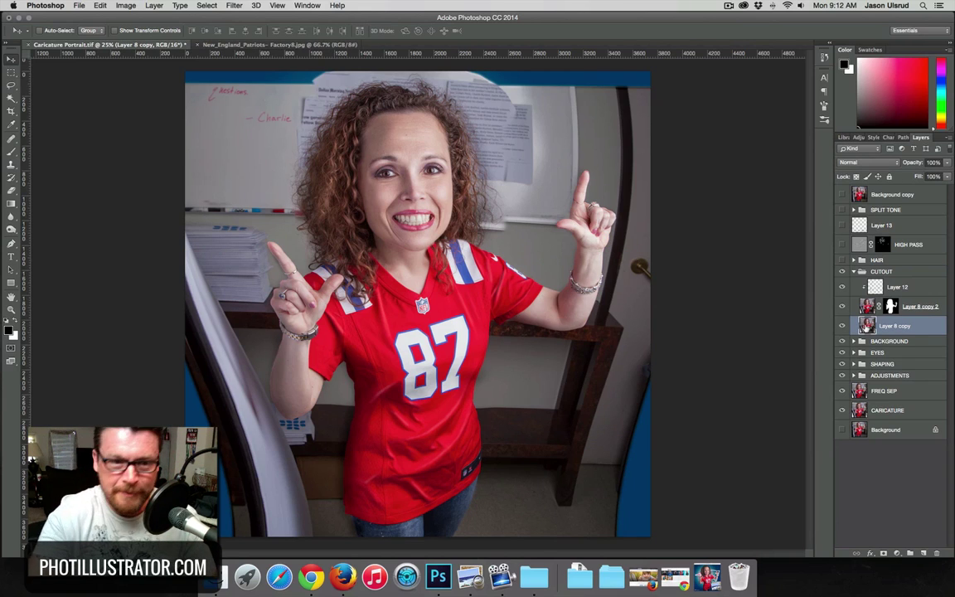
click(11, 84)
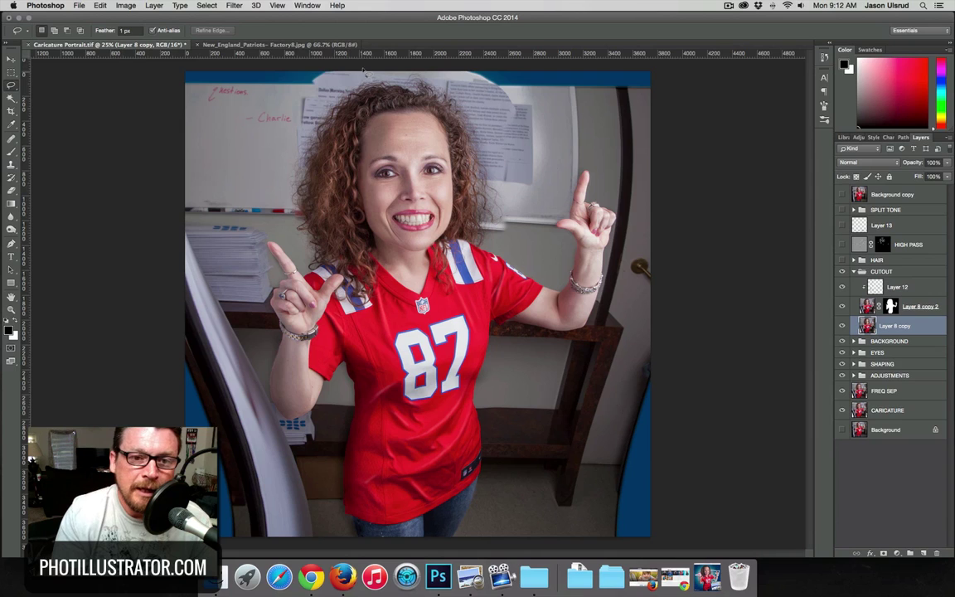
mouse_move(313, 271)
mouse_down()
mouse_move(354, 230)
mouse_move(365, 68)
mouse_move(326, 63)
mouse_up()
drag(289, 185, 344, 298)
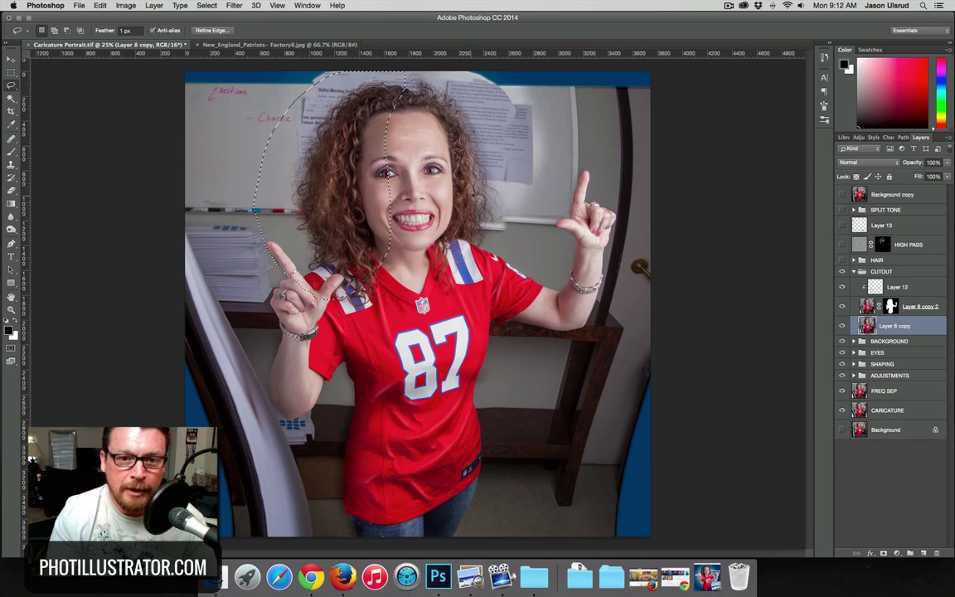
key(super+c)
key(super+v)
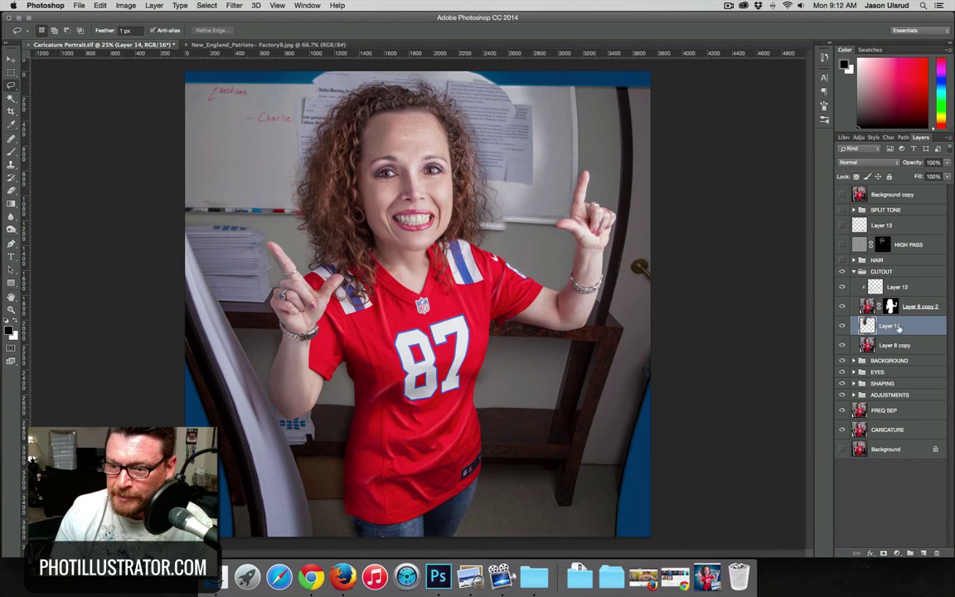
Move Layer 14 above the CUTOUT group with Layer 8 copy hidden, and set Layer 14's blend mode to Overlay.
drag(914, 325, 880, 279)
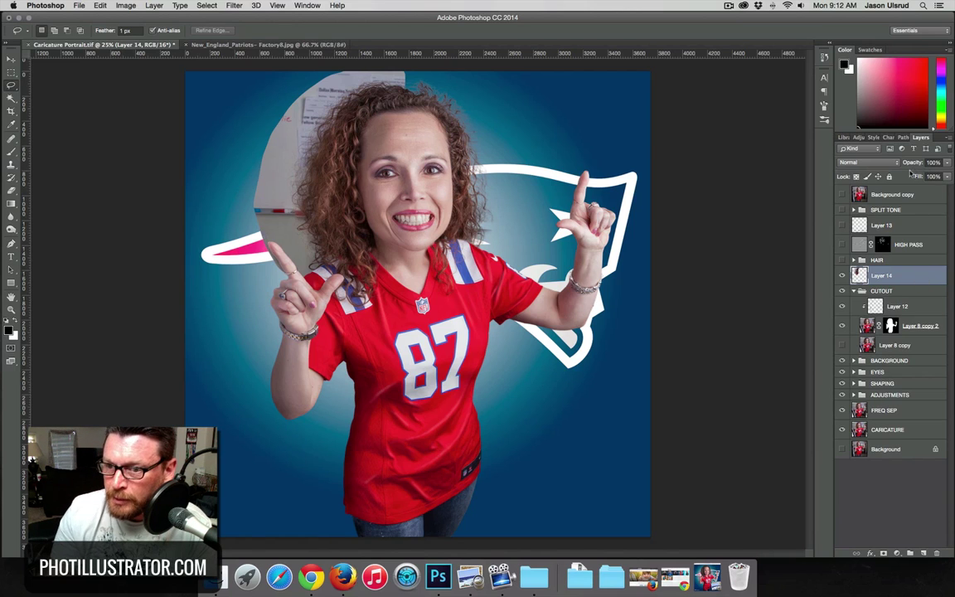
click(866, 163)
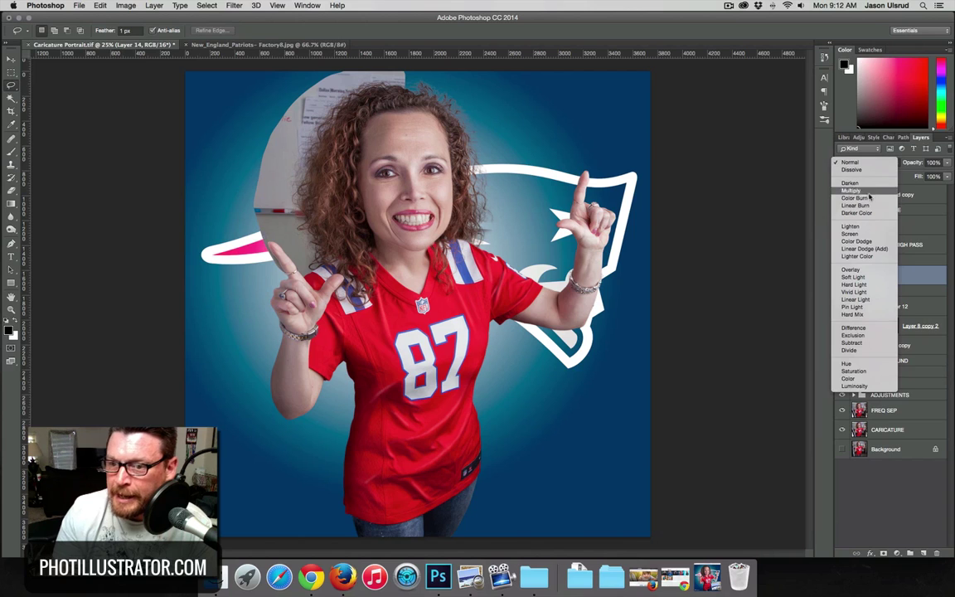
click(874, 271)
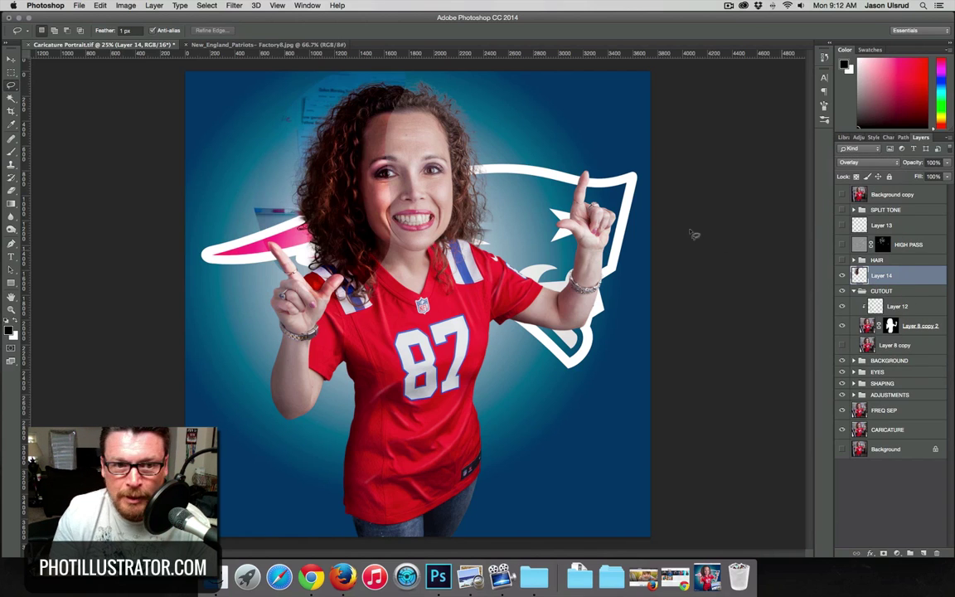
Add a Brightness/Contrast adjustment layer clipped to Layer 14.
click(898, 554)
click(926, 412)
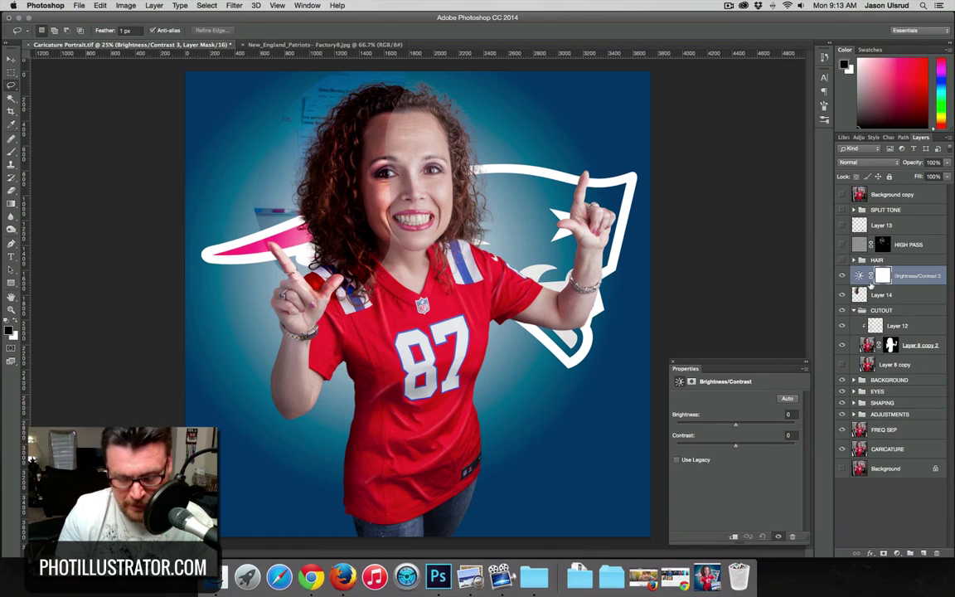
alt+click(870, 286)
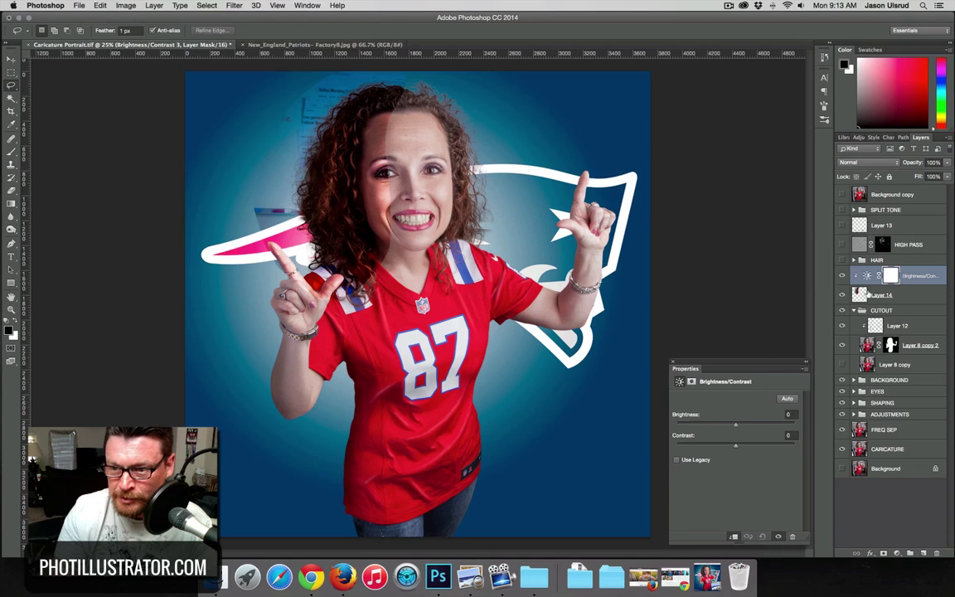
click(674, 362)
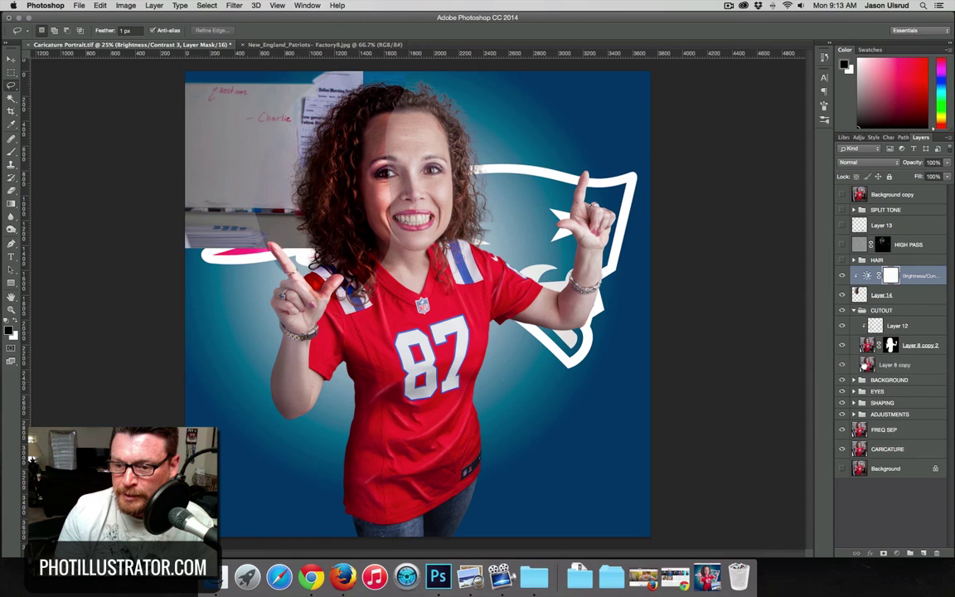
Copy the lassoed right-side hair from Layer 8 copy to a new layer above the CUTOUT group, and collapse that group.
click(864, 364)
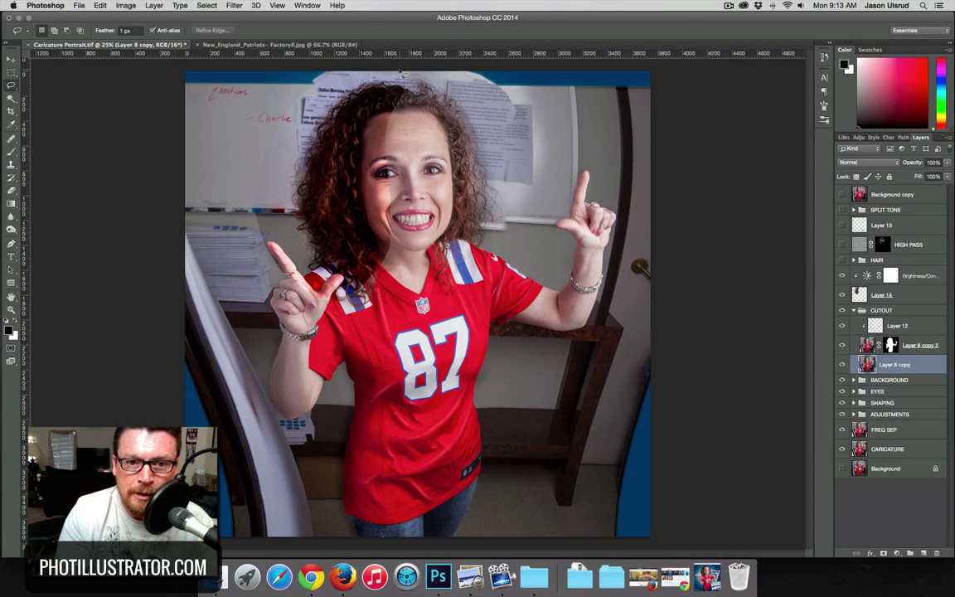
mouse_move(400, 77)
mouse_down()
mouse_move(402, 112)
mouse_move(434, 174)
mouse_move(435, 253)
mouse_up()
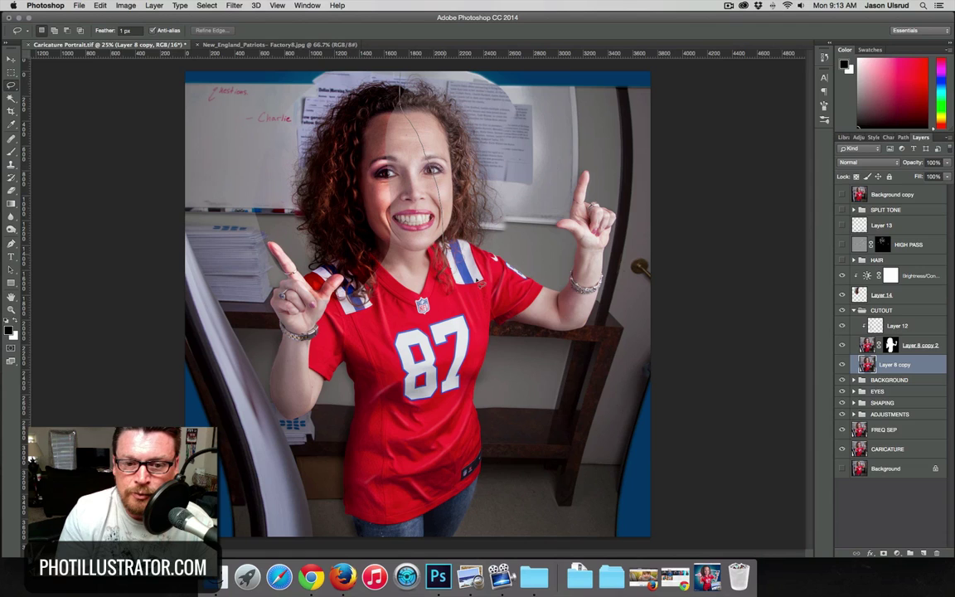
mouse_move(477, 280)
mouse_down()
mouse_move(535, 195)
mouse_move(403, 56)
mouse_up()
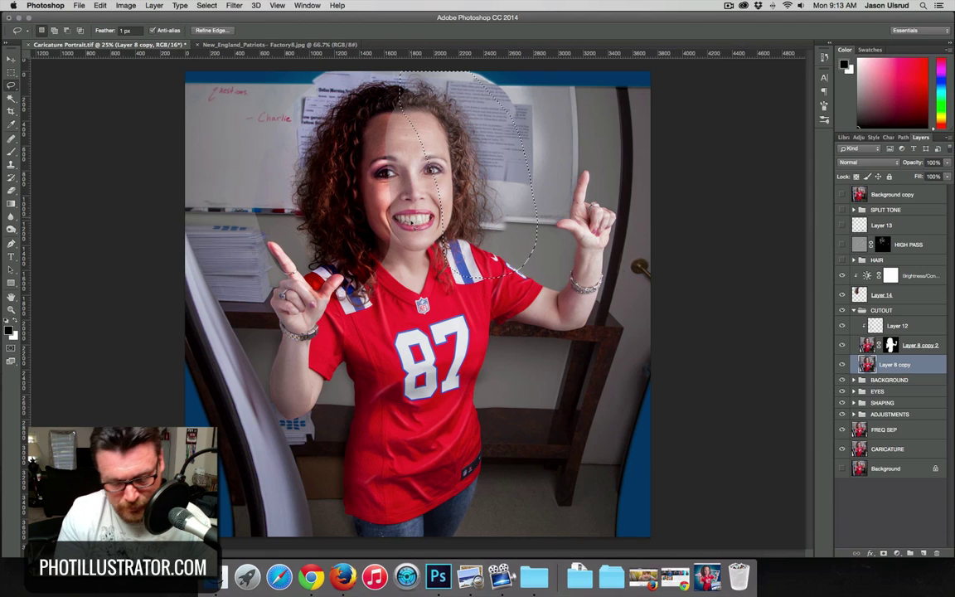
key(super+c)
key(super+v)
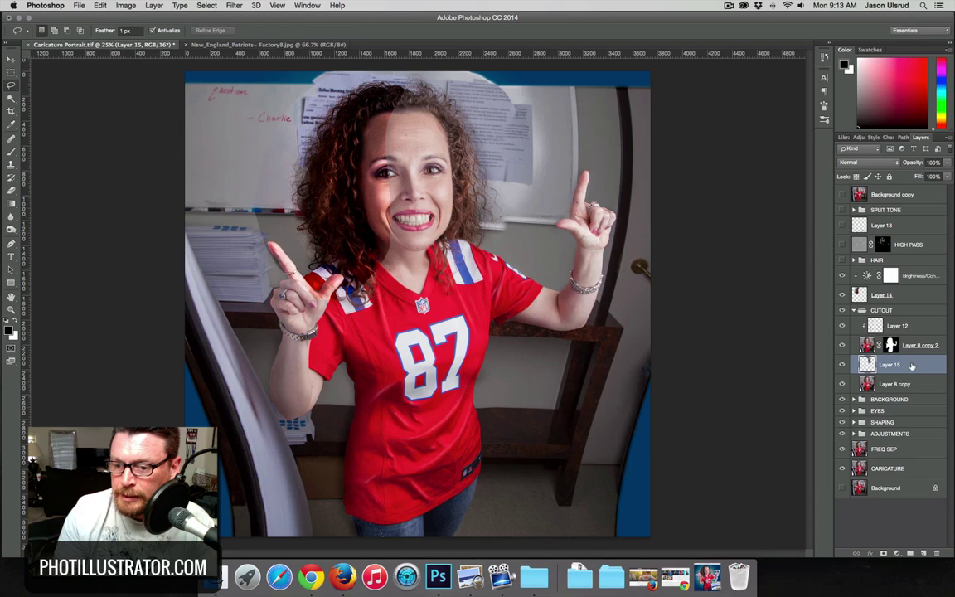
drag(912, 366, 904, 315)
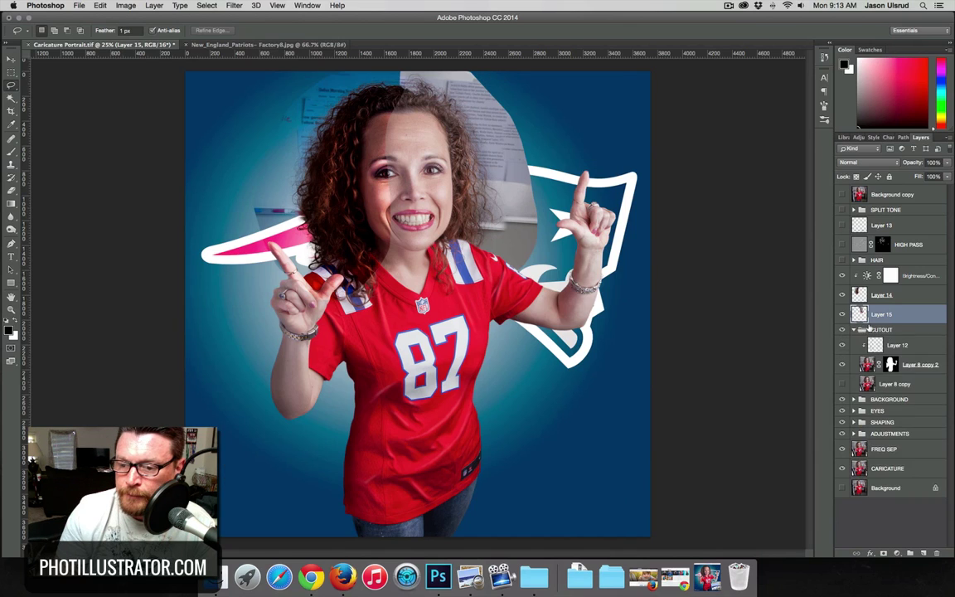
click(854, 330)
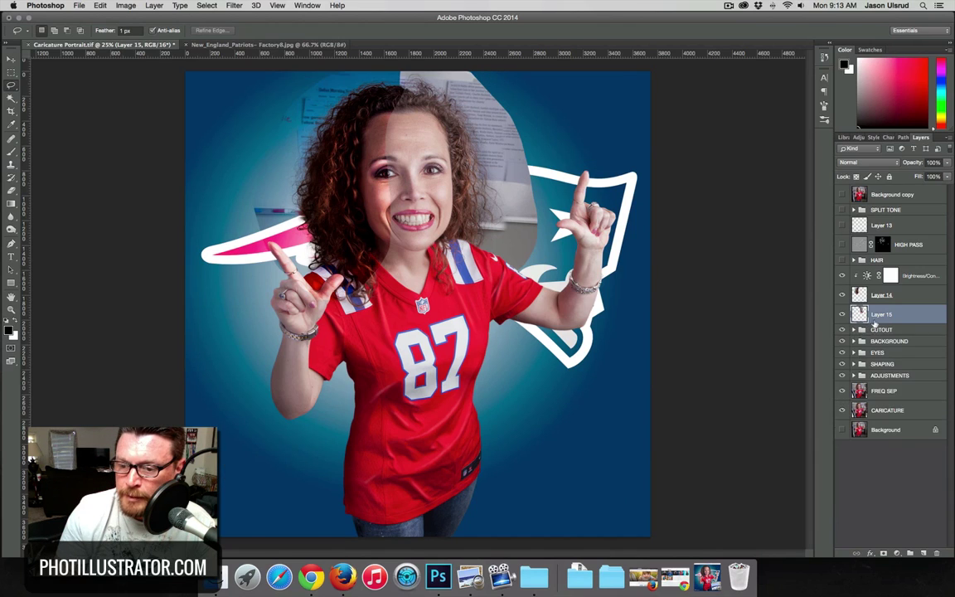
Add a Brightness/Contrast adjustment layer clipped to Layer 15.
click(896, 553)
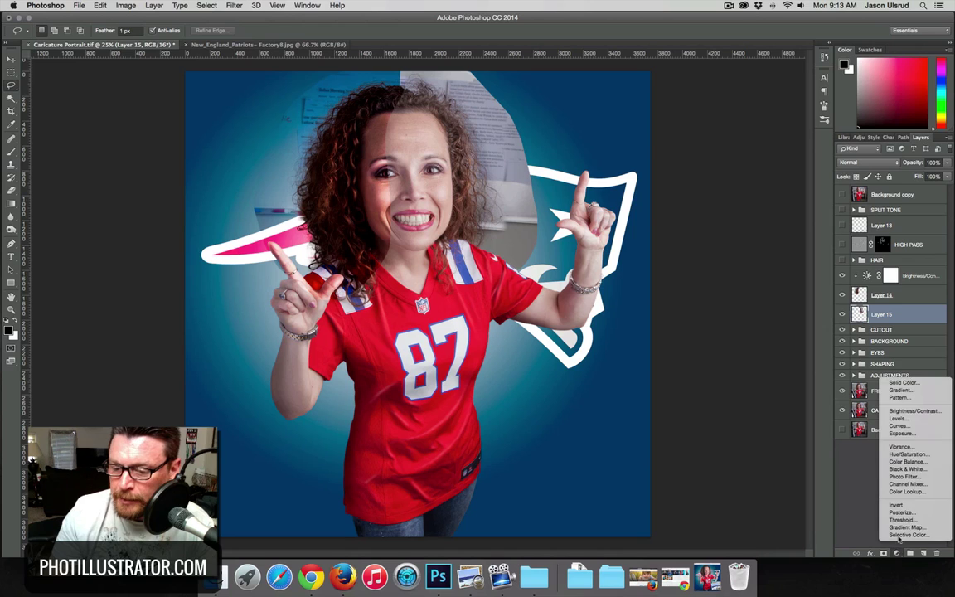
click(912, 412)
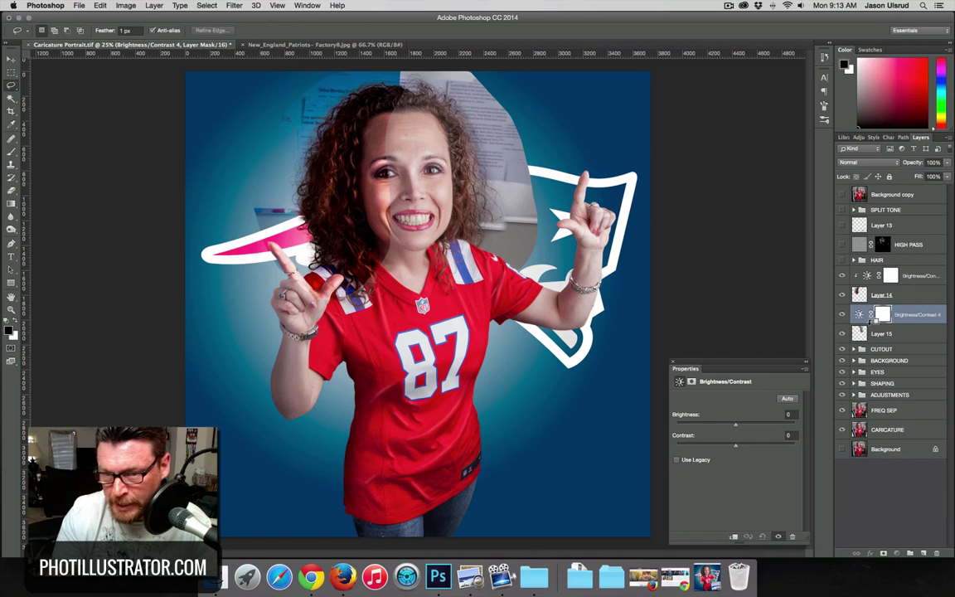
alt+click(866, 323)
Set Layer 15's blend mode to Overlay and dismiss the adjustment properties.
mouse_move(863, 334)
mouse_down()
mouse_move(861, 298)
mouse_move(862, 337)
mouse_up()
drag(771, 296, 775, 298)
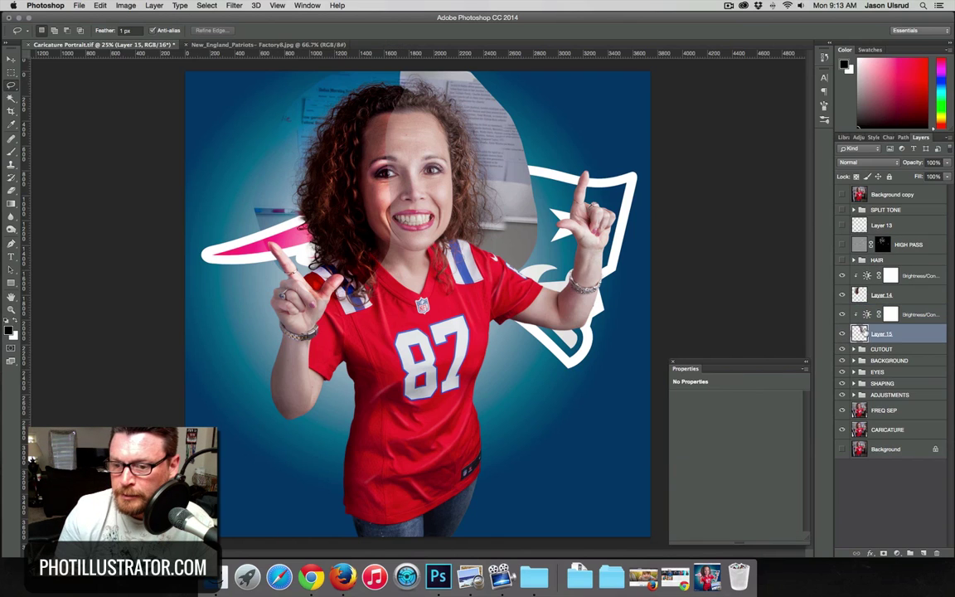
click(866, 163)
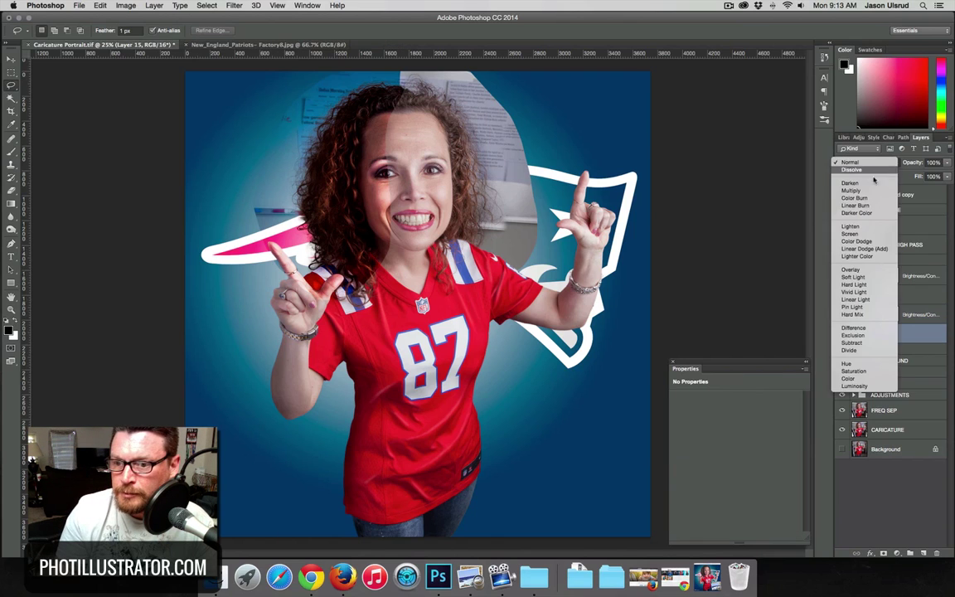
click(854, 275)
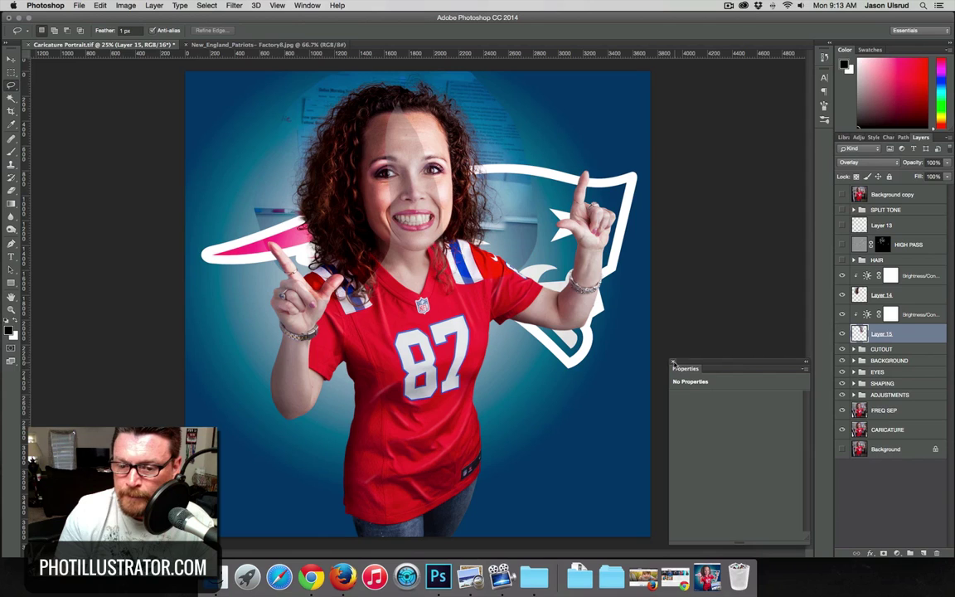
click(674, 365)
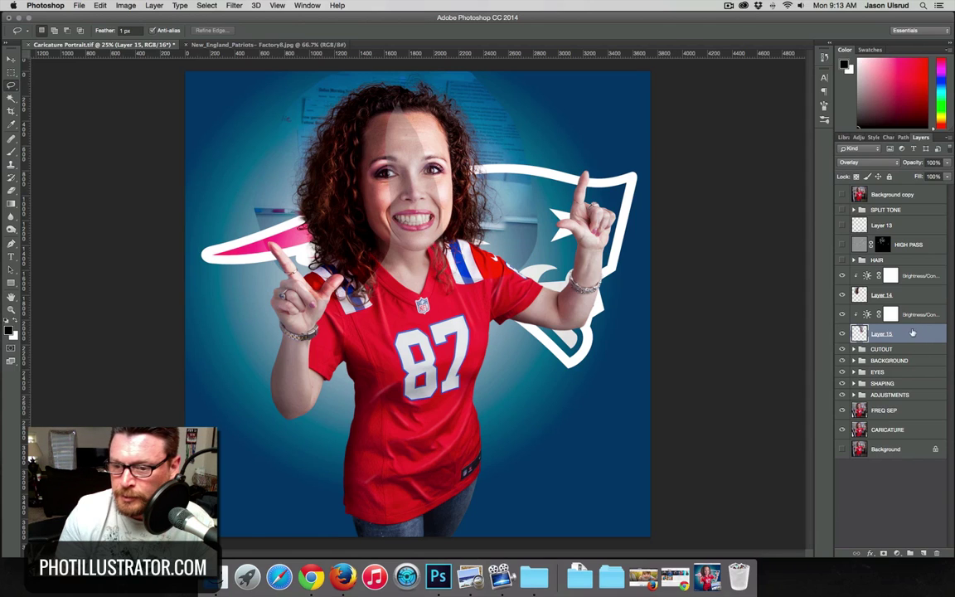
Hide Layer 15 and add a white layer mask to Layer 14.
click(907, 295)
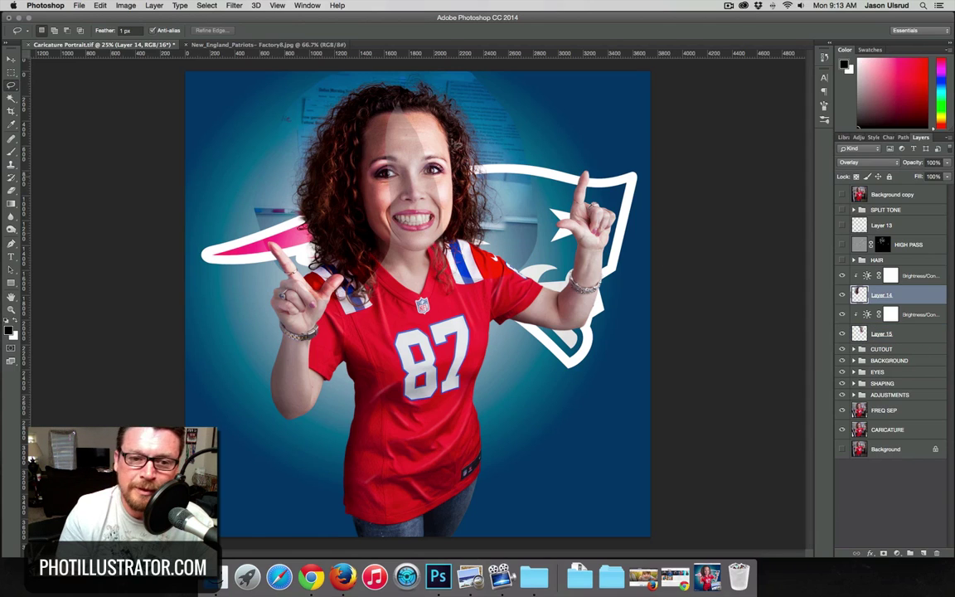
click(842, 333)
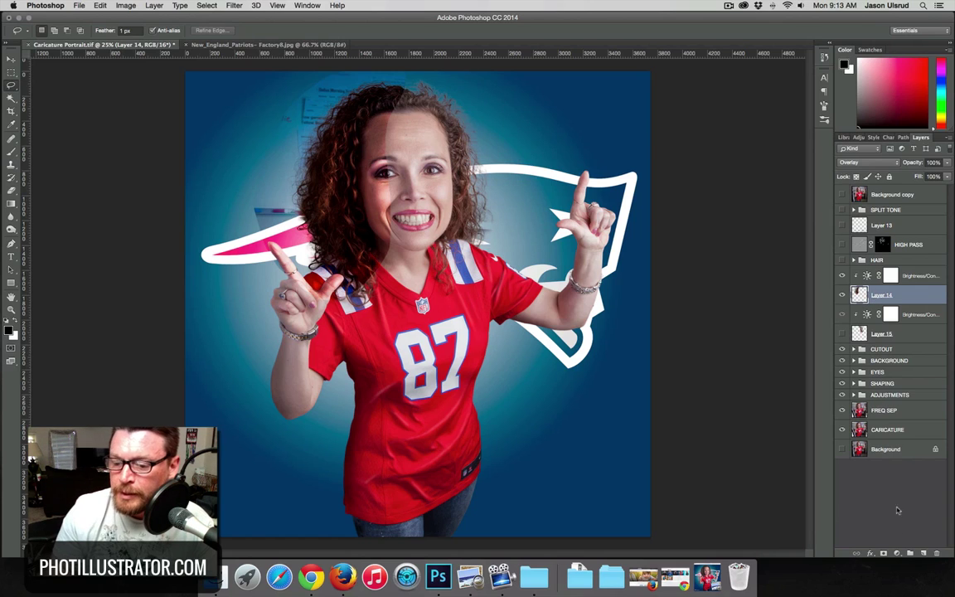
click(883, 553)
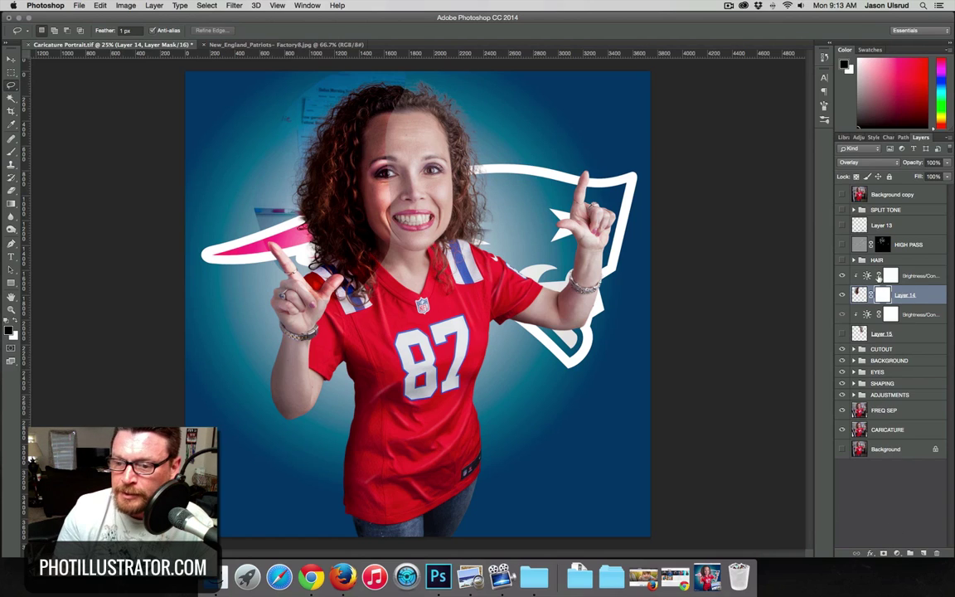
Set the Brightness/Contrast adjustment clipped to Layer 14 to brightness -15 and contrast 15.
double_click(889, 276)
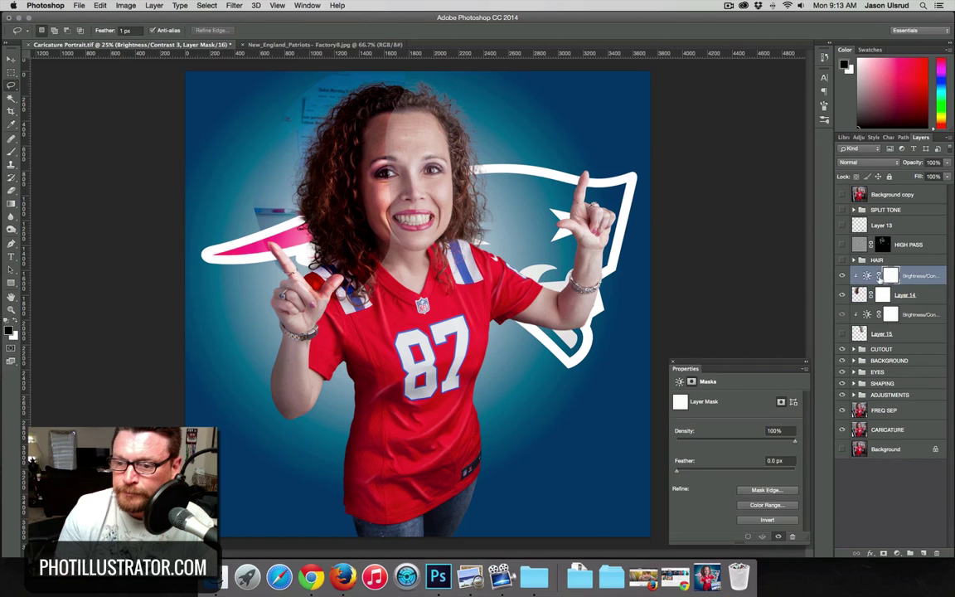
click(673, 361)
double_click(866, 276)
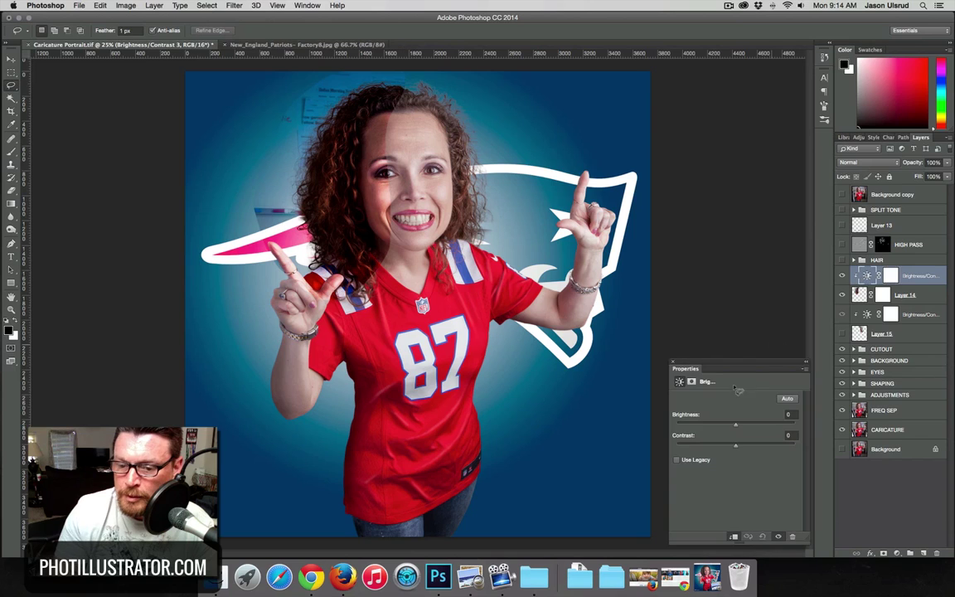
drag(728, 429, 730, 430)
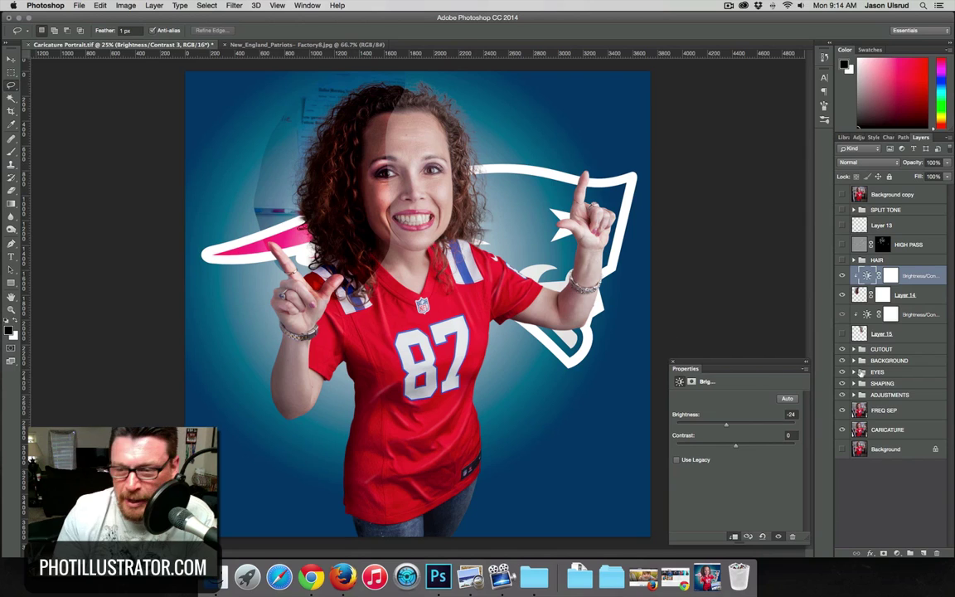
drag(741, 428, 726, 427)
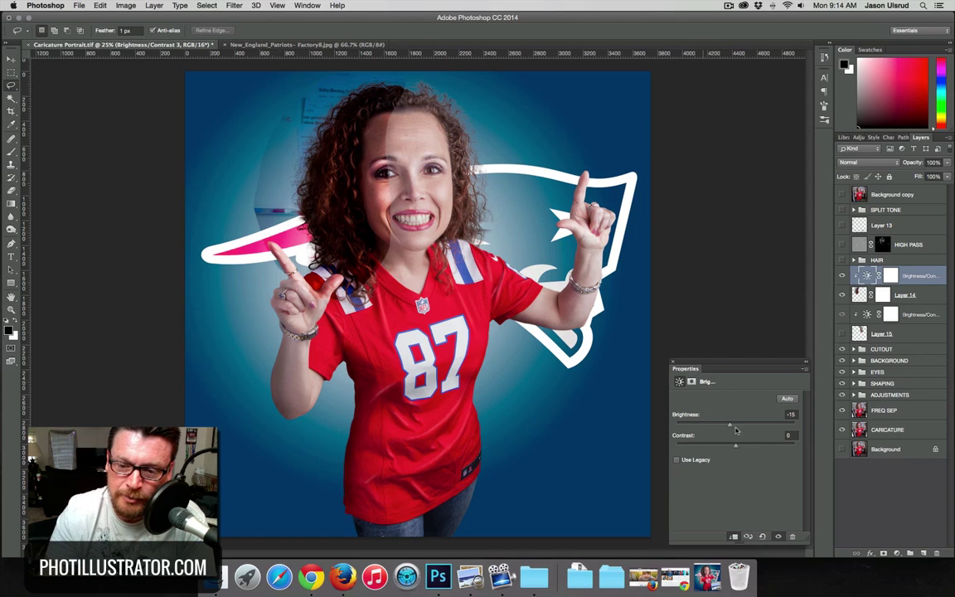
drag(736, 448, 747, 447)
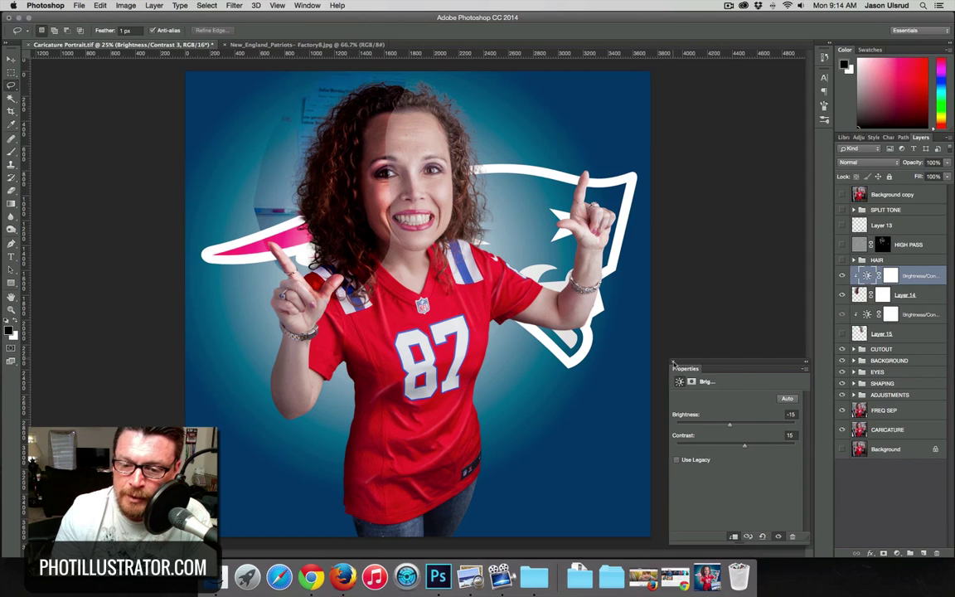
click(691, 357)
Paint black with the Brush on Layer 14's mask over the face, raised hand and leftover background beside the left-side hair.
click(882, 294)
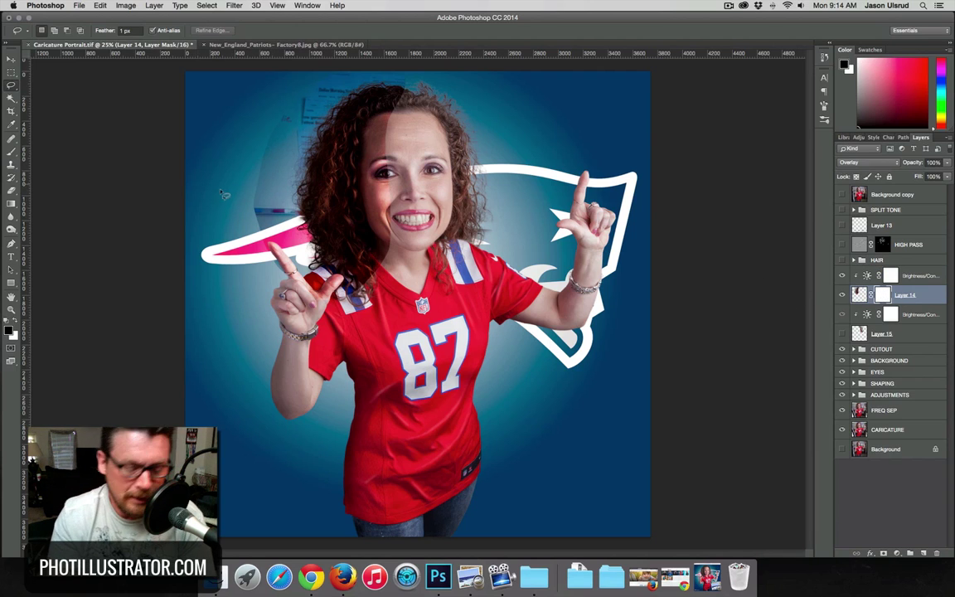
key(b)
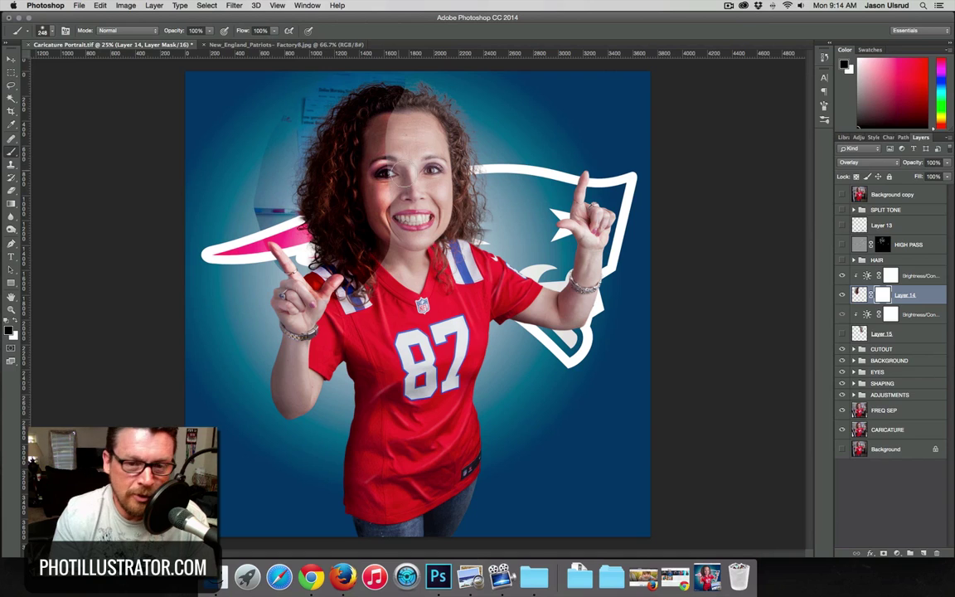
drag(386, 171, 405, 175)
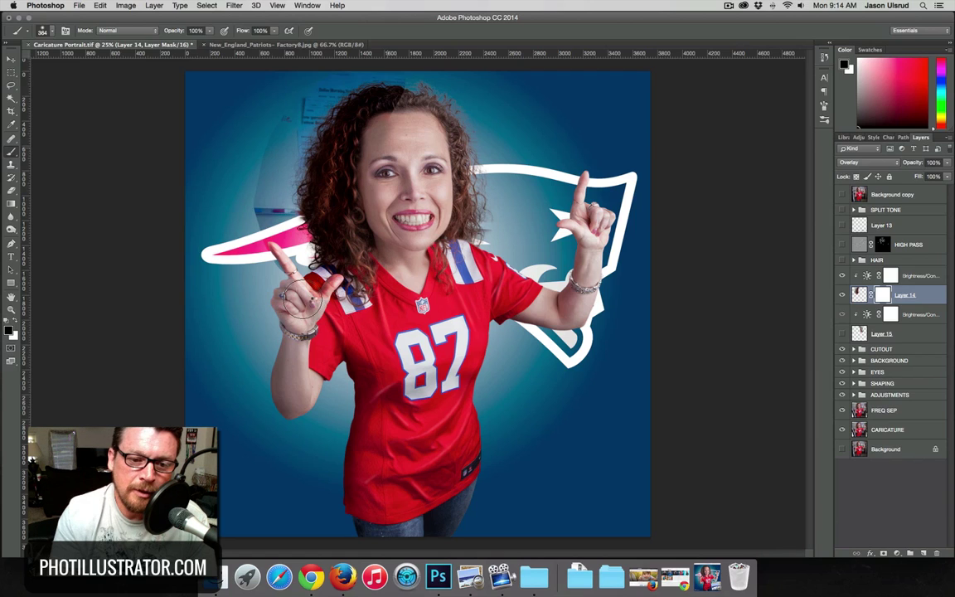
click(303, 298)
mouse_move(297, 253)
mouse_down()
mouse_move(273, 275)
mouse_move(246, 225)
mouse_move(282, 264)
mouse_up()
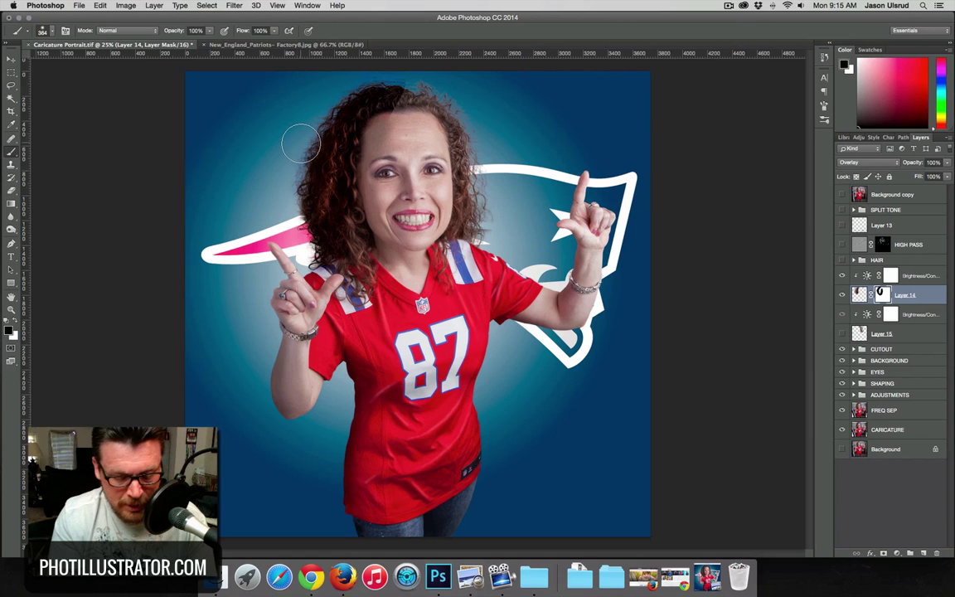
Paint the background remnant beside the upper-left hair back in with white, and mask it out again with black.
key(x)
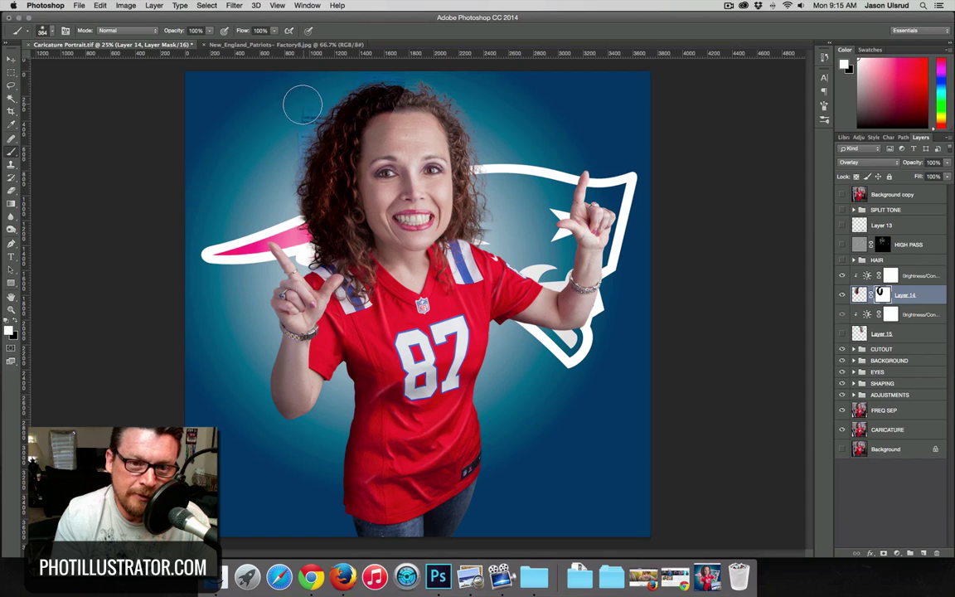
key(x)
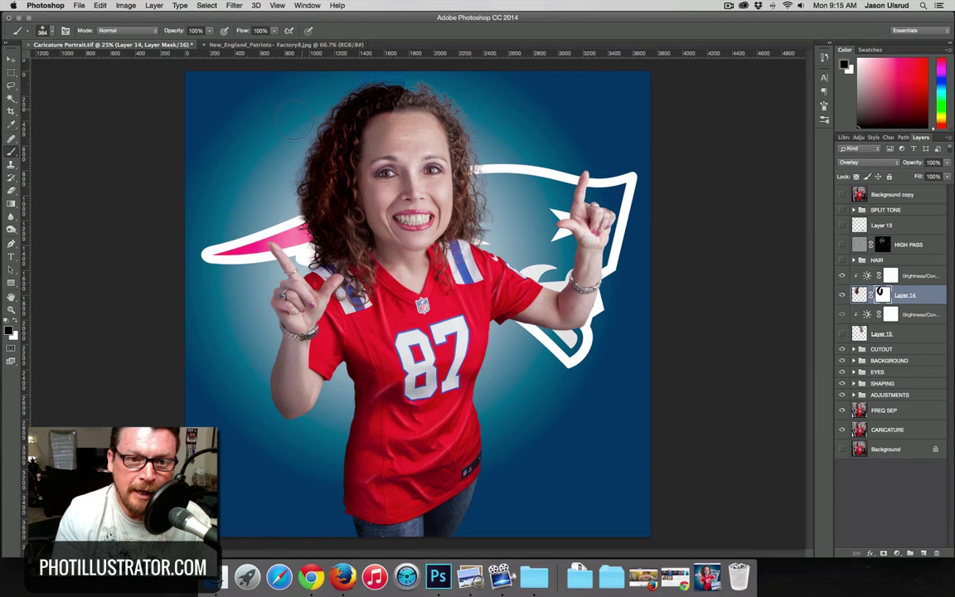
drag(300, 111, 289, 113)
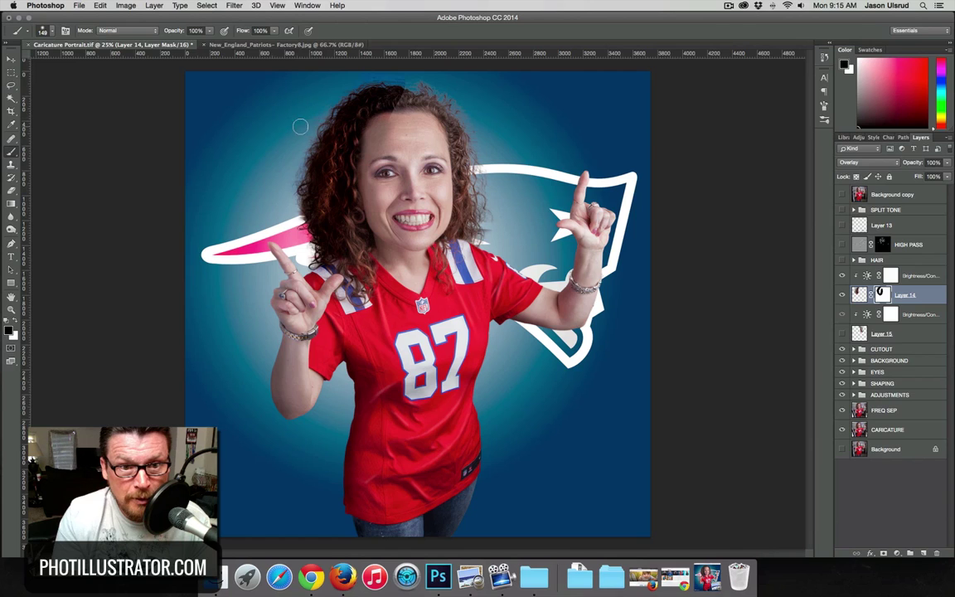
Paint black on Layer 14's mask over the inner left-side curls up to the crown, using a brush size of 229.
drag(325, 132, 326, 134)
key(x)
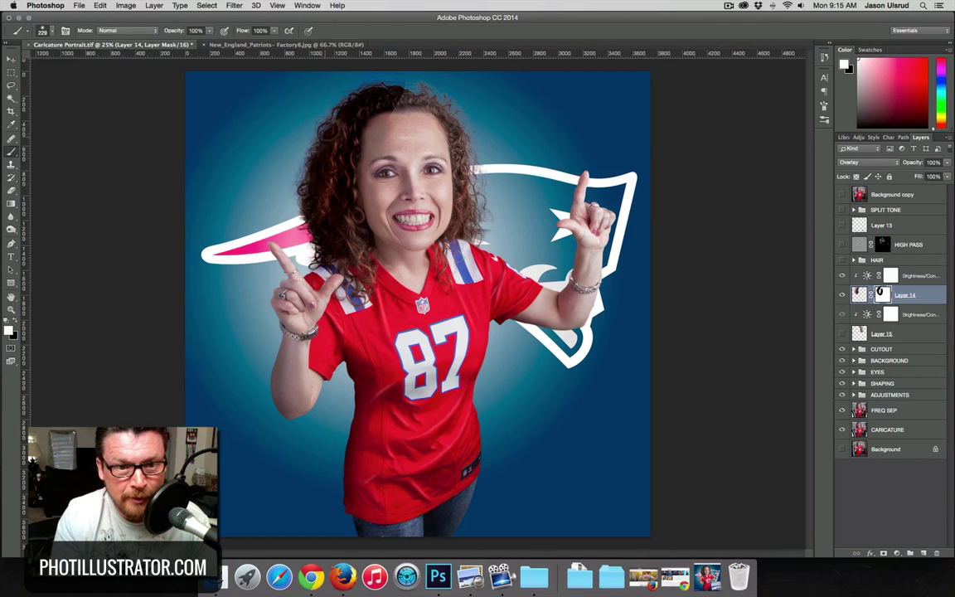
key(x)
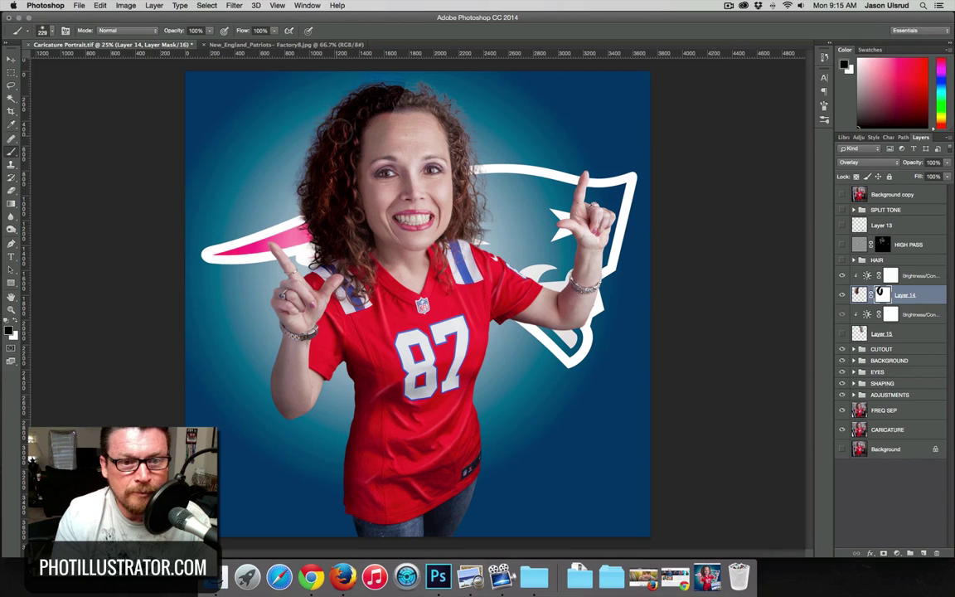
mouse_move(345, 132)
mouse_down()
mouse_move(331, 146)
mouse_move(322, 197)
mouse_move(333, 228)
mouse_move(338, 179)
mouse_move(315, 156)
mouse_move(327, 128)
mouse_move(365, 93)
mouse_move(332, 101)
mouse_move(363, 108)
mouse_move(358, 119)
mouse_move(369, 110)
mouse_move(355, 120)
mouse_move(404, 103)
mouse_up()
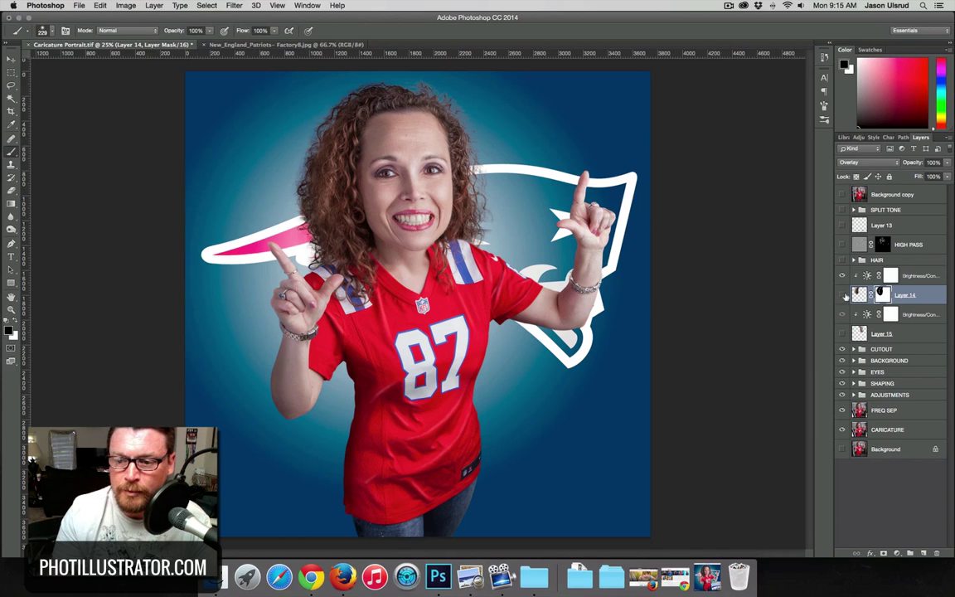
Toggle Layer 14's visibility to compare the left hair edge with and without the overlay.
click(844, 295)
click(843, 297)
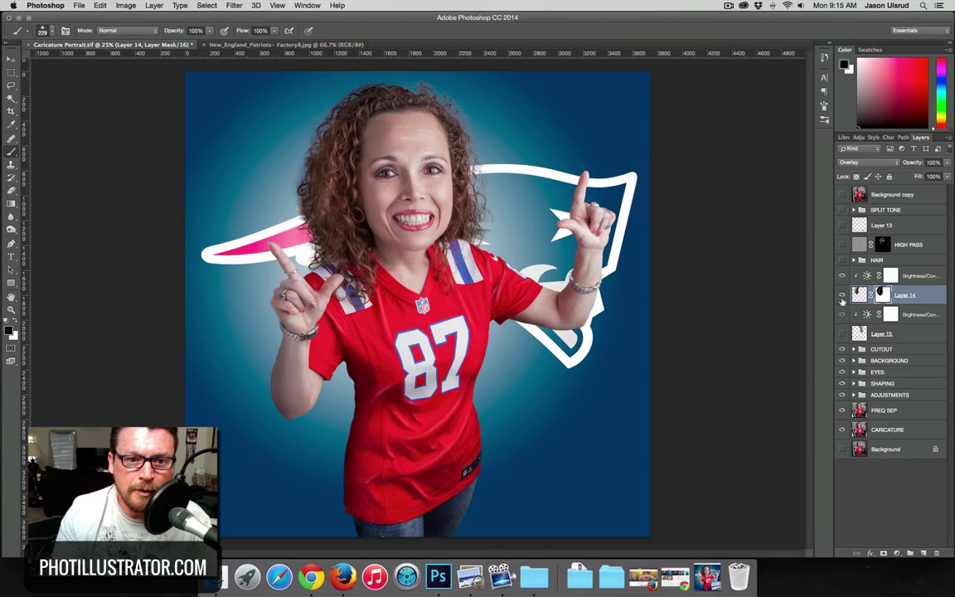
click(843, 298)
click(843, 297)
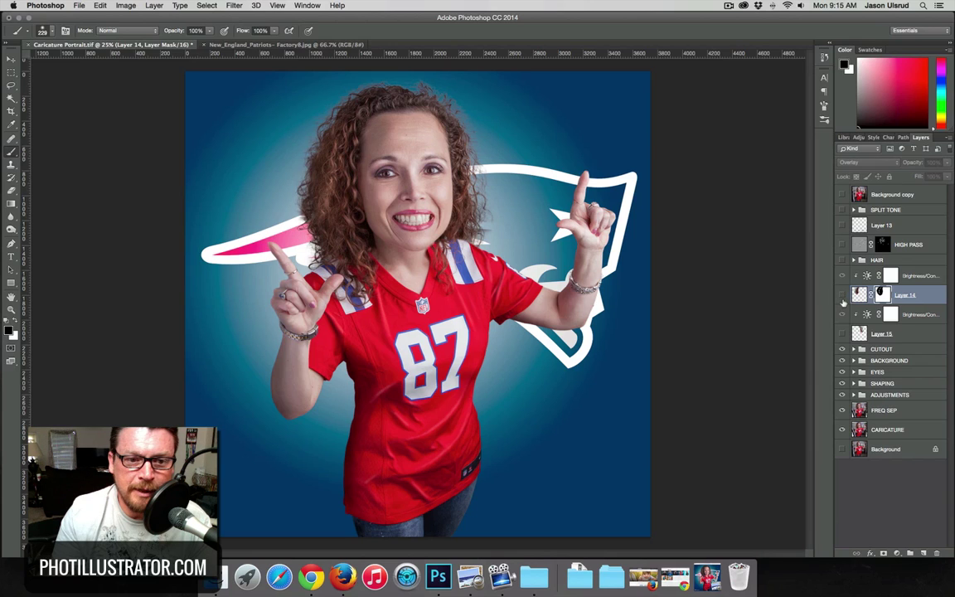
click(843, 298)
click(843, 298)
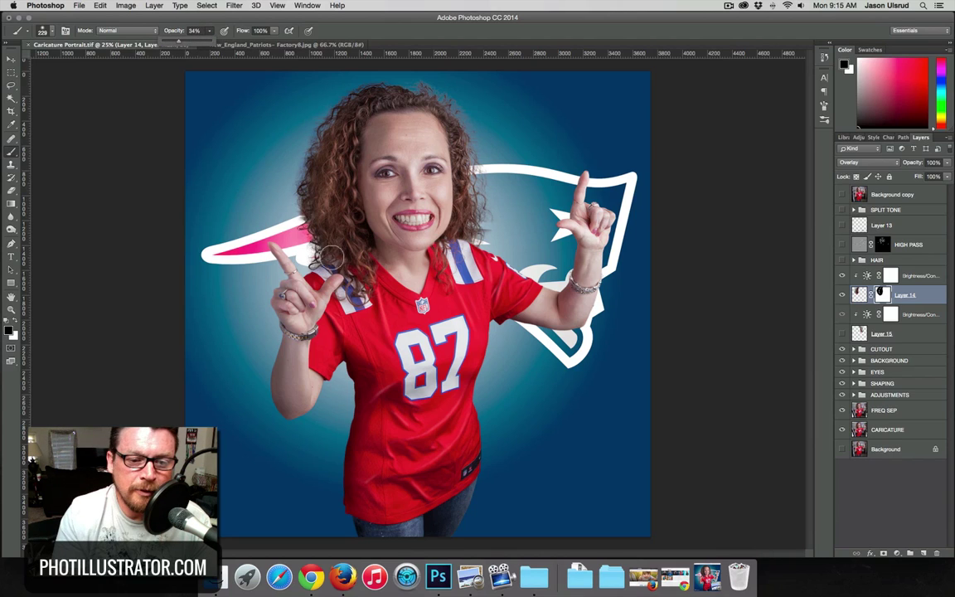
Paint the lower-left curls on Layer 14's mask with black at 34% brush opacity, compare the effect, and restore the brush to 100% opacity.
drag(324, 260, 342, 260)
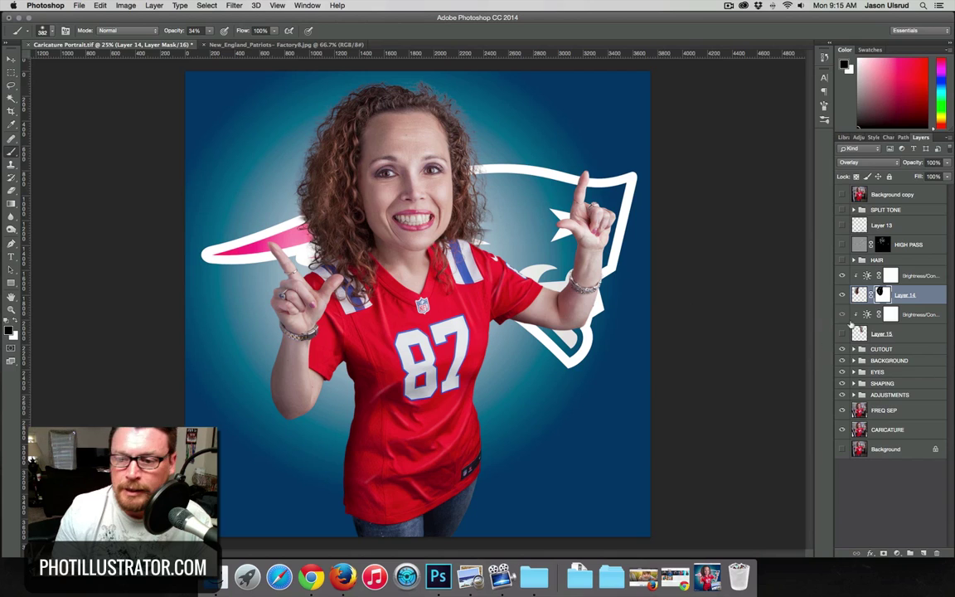
click(842, 296)
click(842, 296)
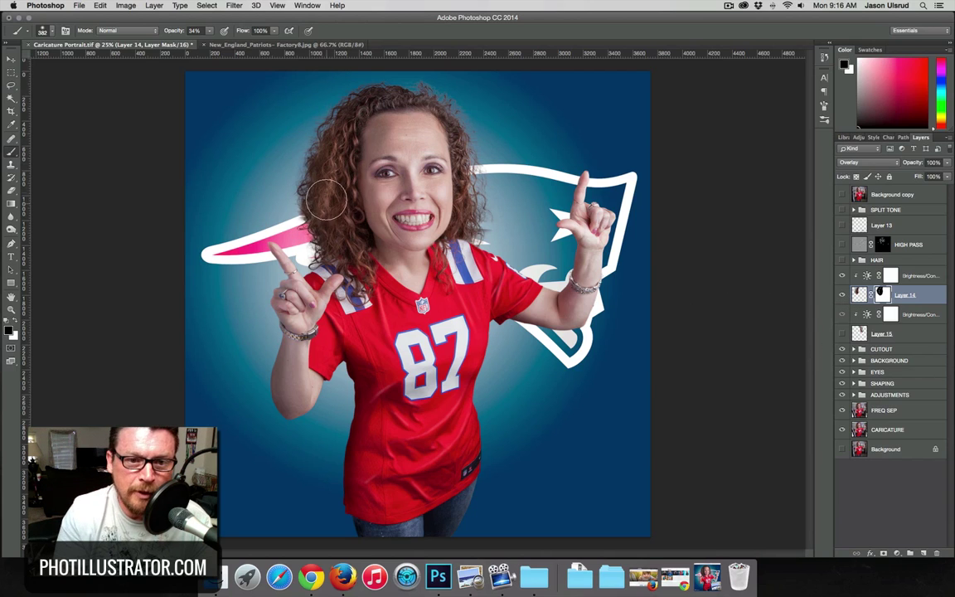
key(0)
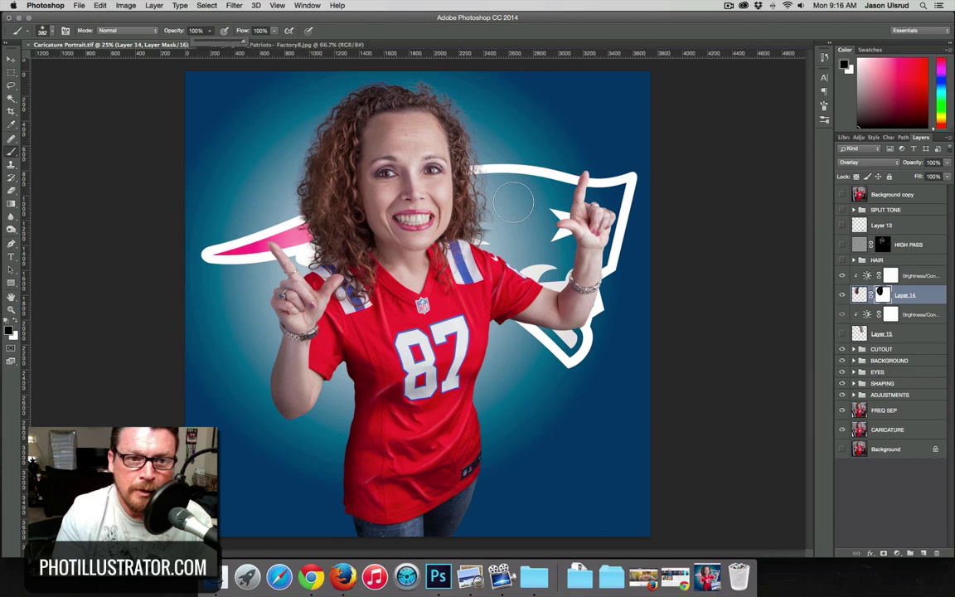
Show Layer 15, set its clipped Brightness/Contrast adjustment to a brightness of about -13, and raise the contrast slightly.
click(842, 333)
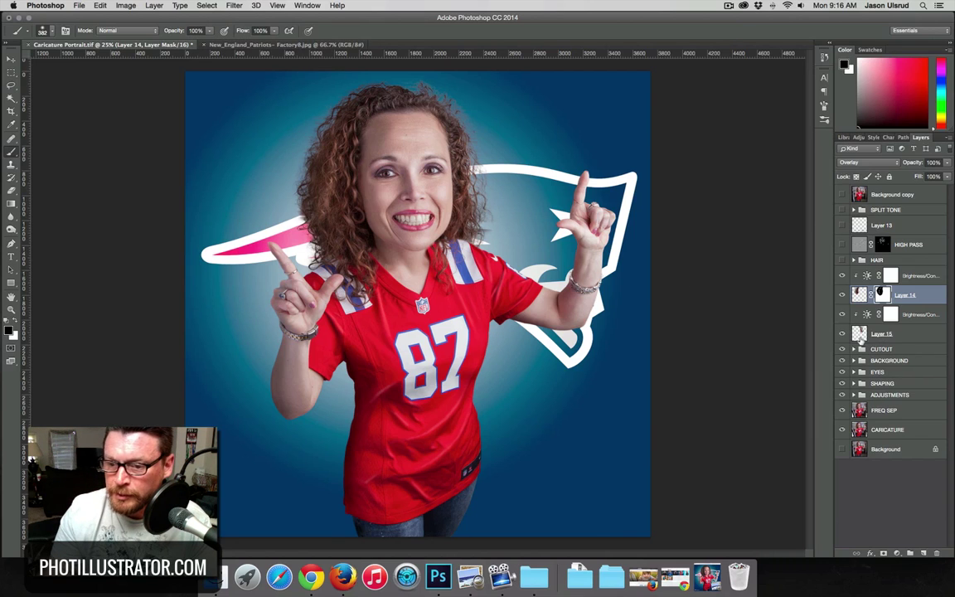
click(860, 334)
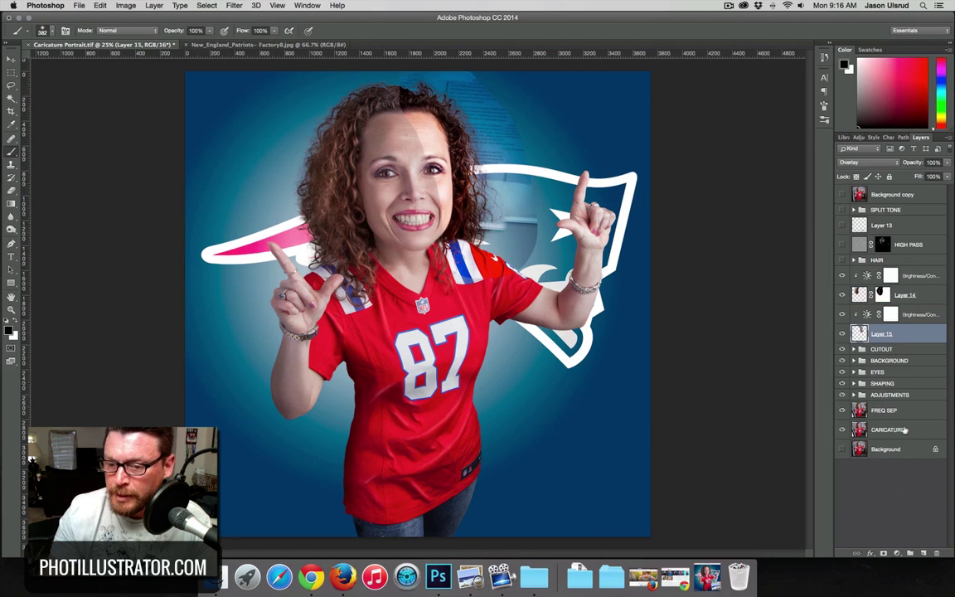
double_click(867, 315)
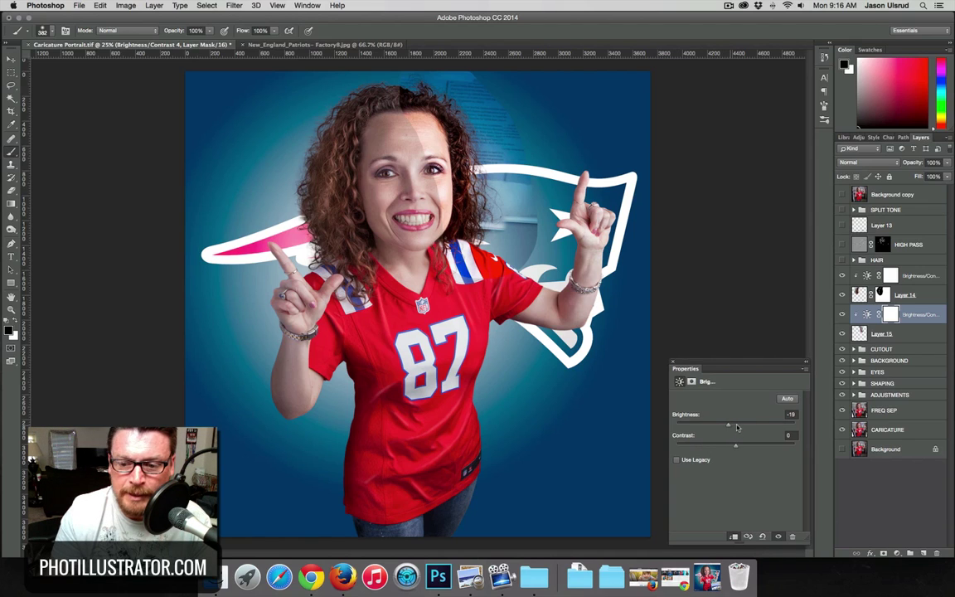
drag(742, 426, 731, 431)
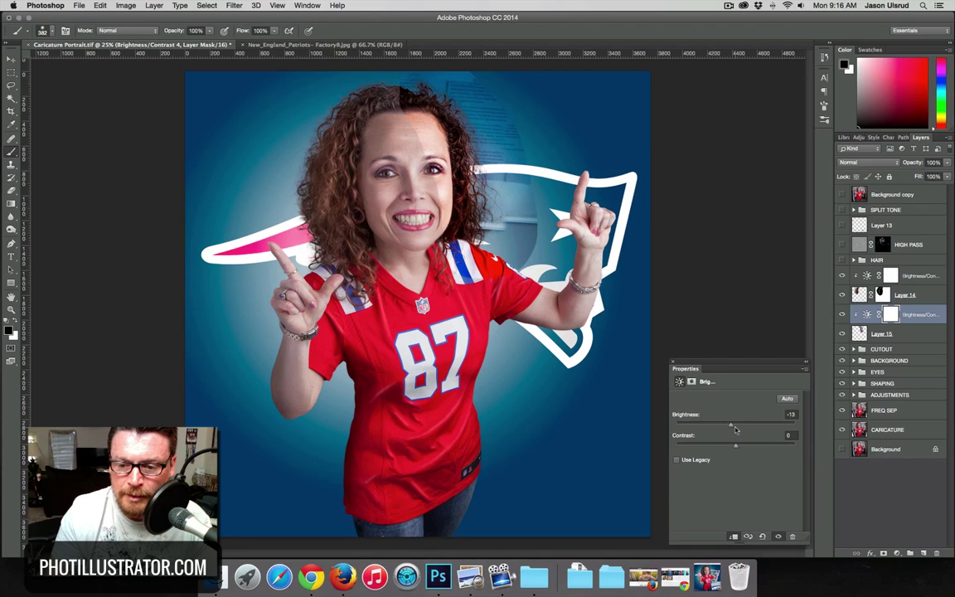
drag(735, 427, 745, 446)
click(673, 361)
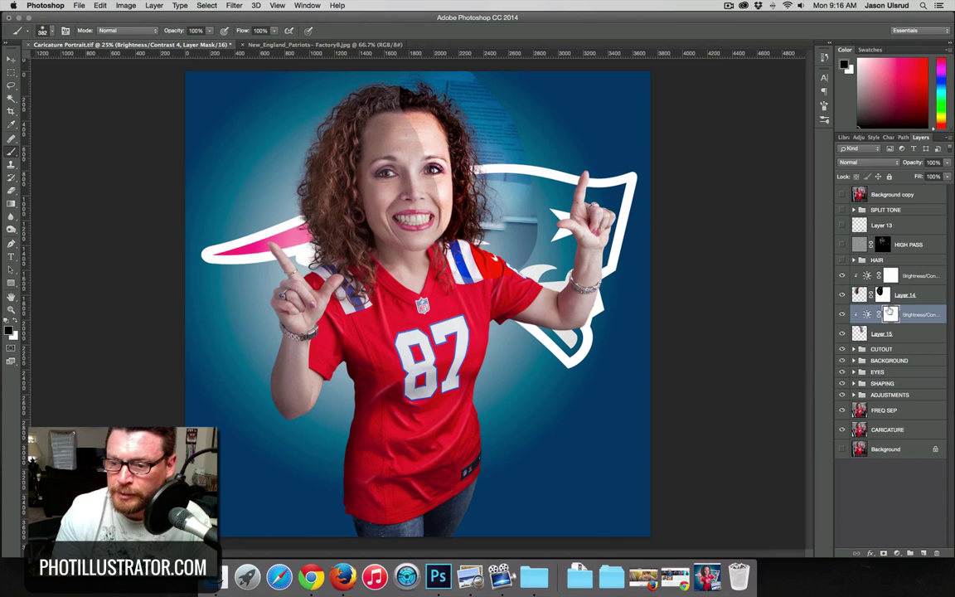
Add a layer mask to Layer 15 and paint black over the face, inner right-side curls, and leftover background beside the hair.
click(888, 335)
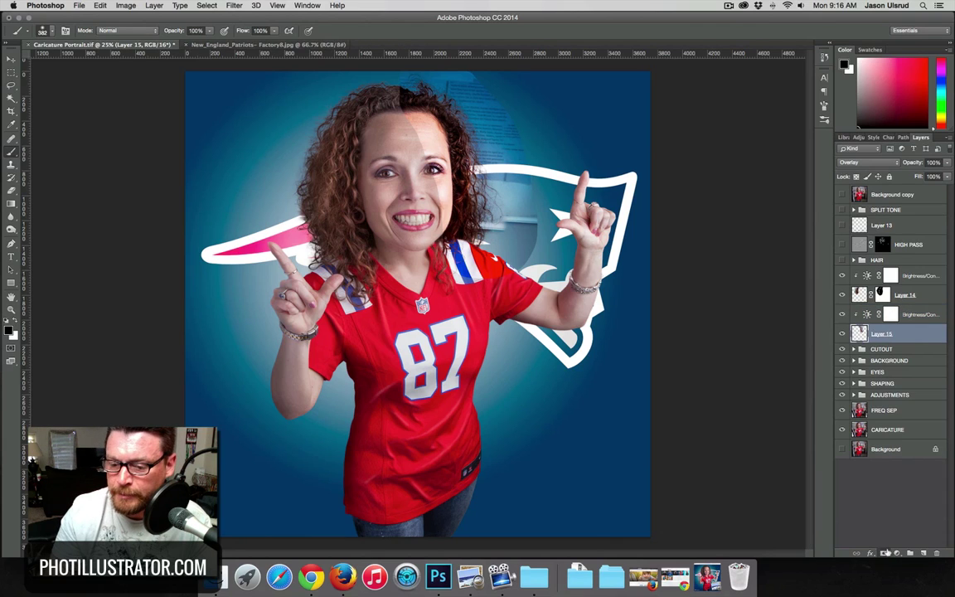
click(897, 553)
mouse_move(419, 131)
mouse_down()
mouse_move(437, 168)
mouse_move(410, 108)
mouse_move(425, 134)
mouse_move(412, 112)
mouse_move(419, 124)
mouse_move(393, 106)
mouse_move(437, 139)
mouse_move(446, 203)
mouse_move(440, 174)
mouse_move(436, 272)
mouse_move(450, 293)
mouse_up()
mouse_move(435, 253)
mouse_down()
mouse_move(460, 241)
mouse_move(477, 214)
mouse_move(530, 250)
mouse_move(464, 170)
mouse_move(507, 106)
mouse_up()
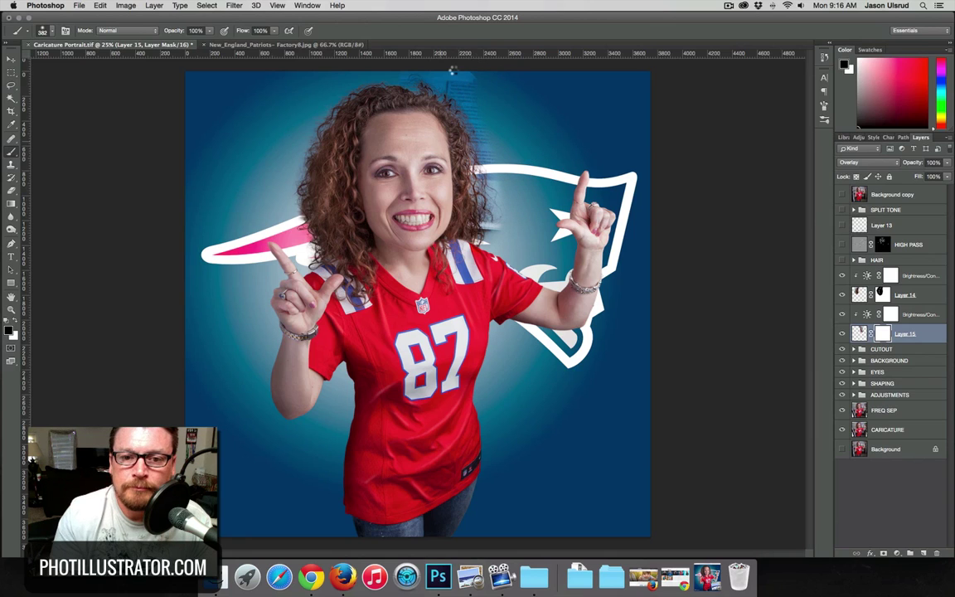
mouse_move(503, 129)
mouse_down()
mouse_move(452, 93)
mouse_move(516, 162)
mouse_up()
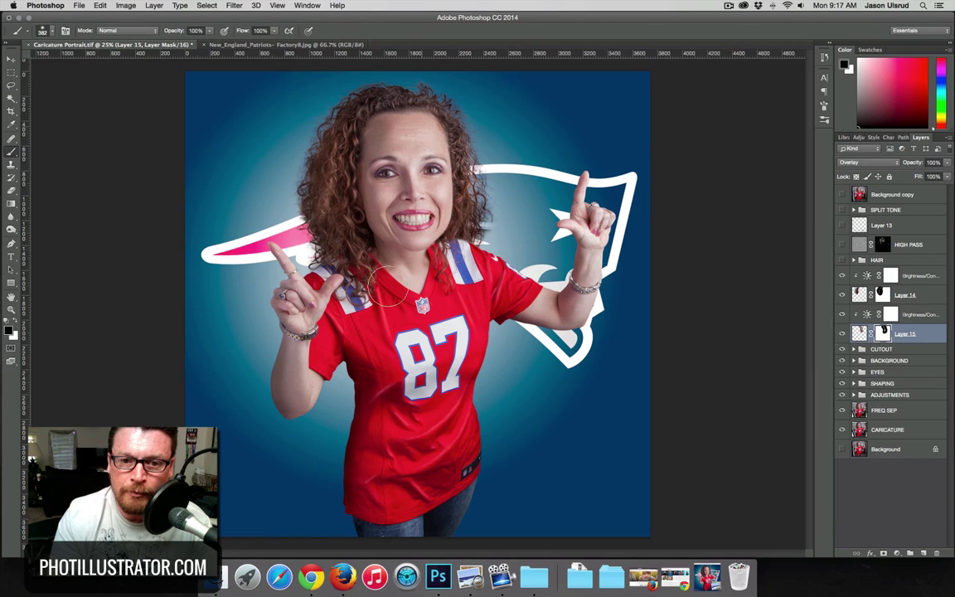
Toggle Layer 15's visibility to compare the right hair edge with and without the overlay.
click(843, 333)
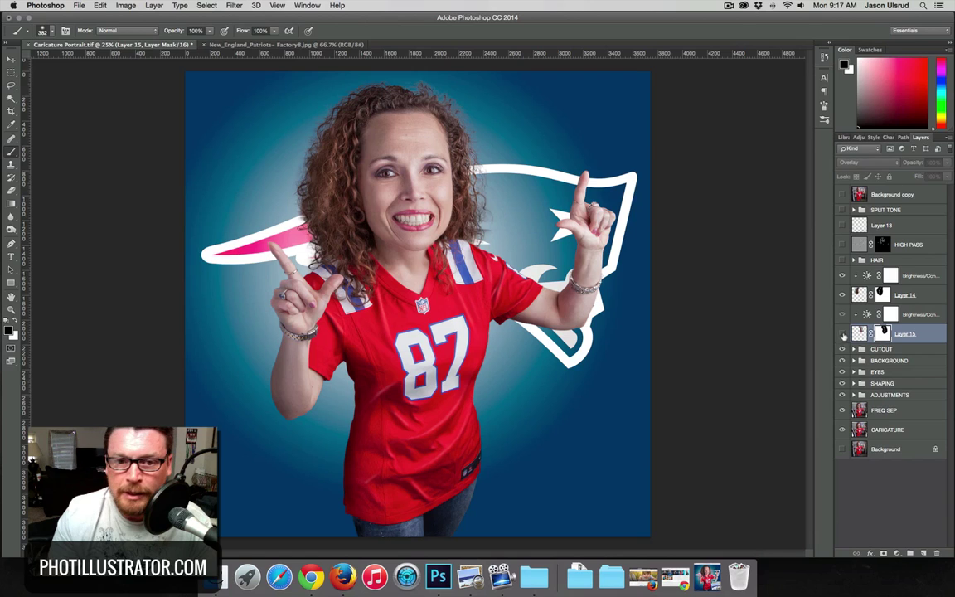
click(842, 333)
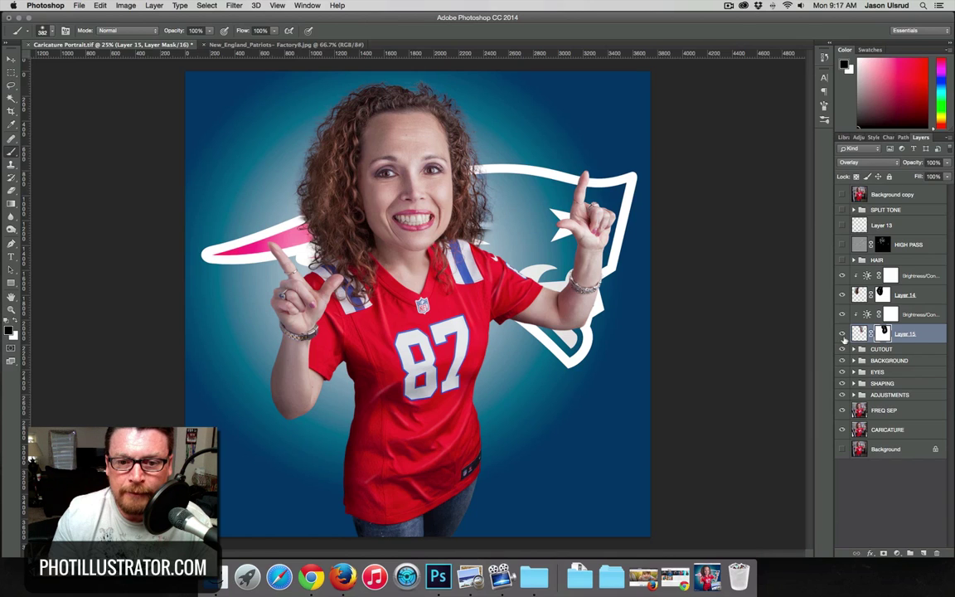
click(843, 333)
click(842, 333)
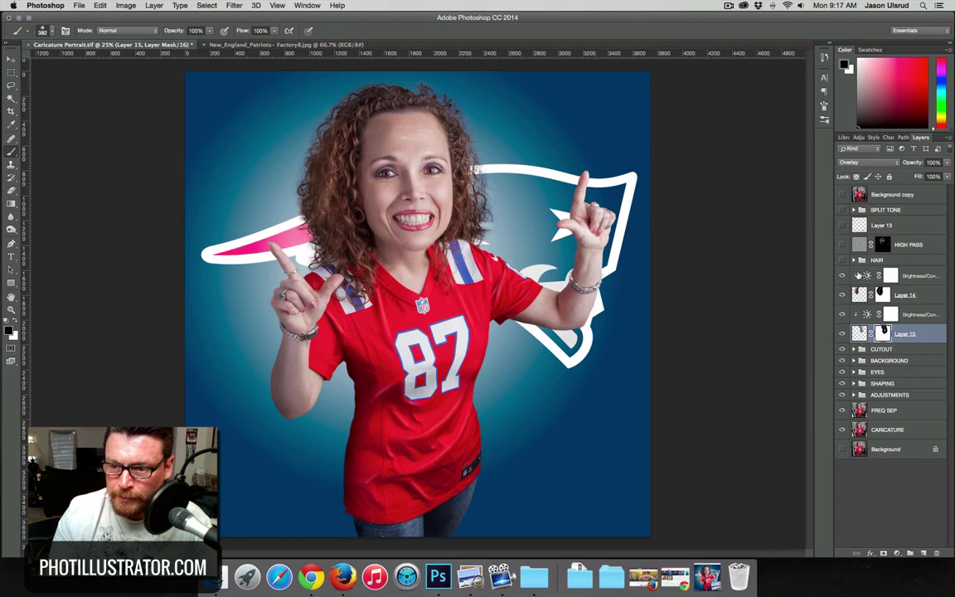
Group Layers 14 and 15 with their Brightness/Contrast adjustments, hide that group, and show the existing HAIR group instead.
shift+click(918, 278)
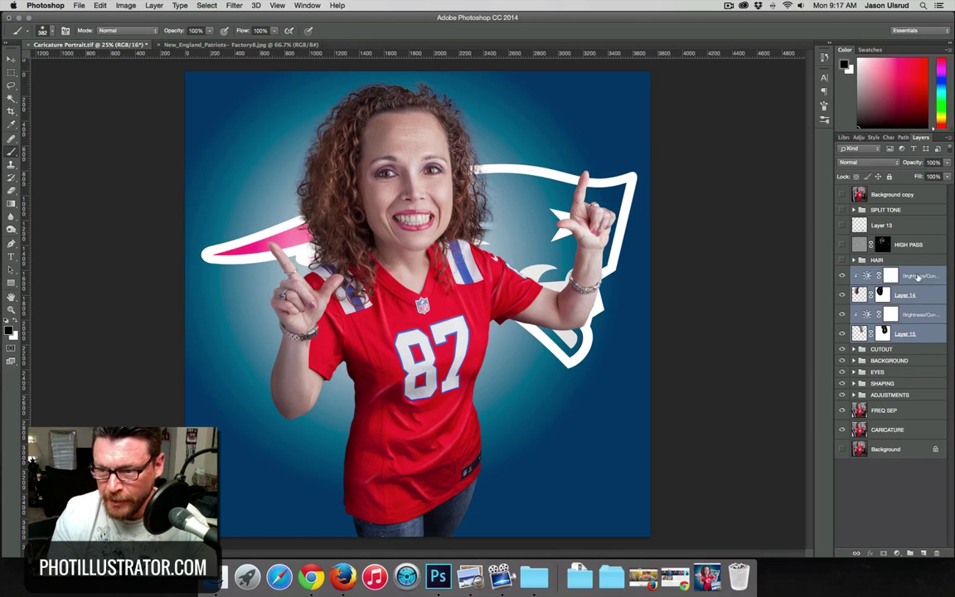
key(super+g)
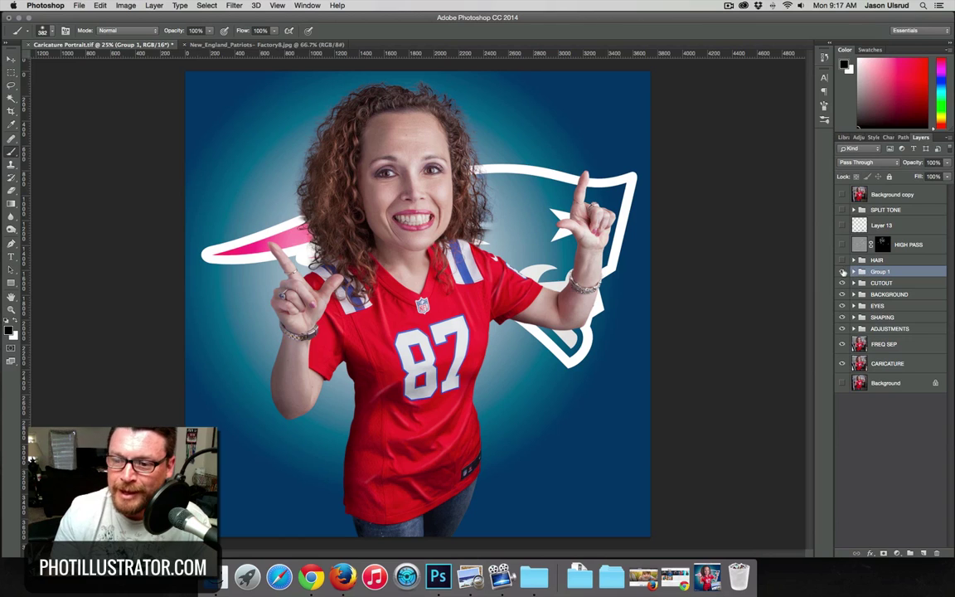
click(842, 272)
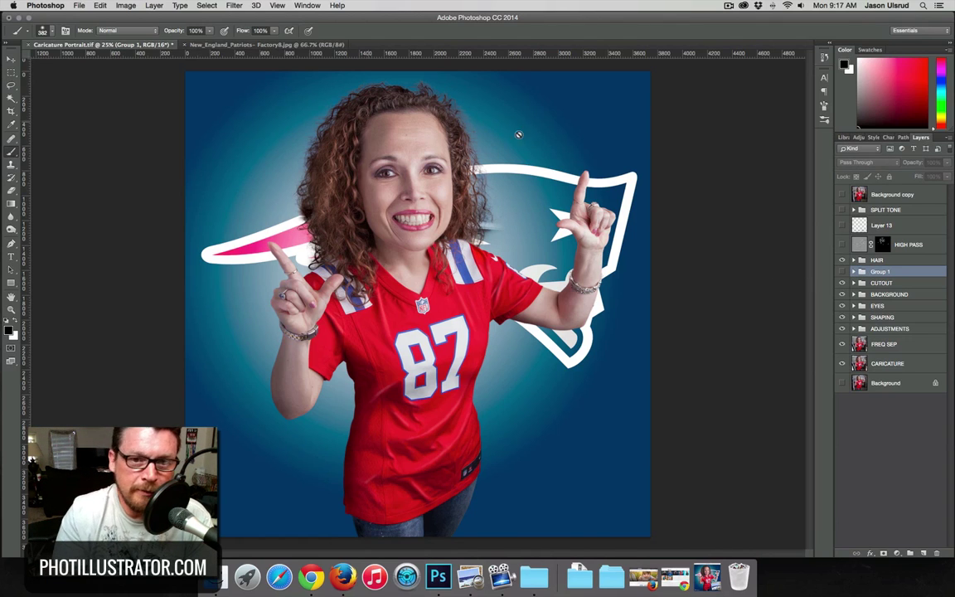
Compare the portrait with and without the HAIR group, leaving the group visible and selected.
click(842, 260)
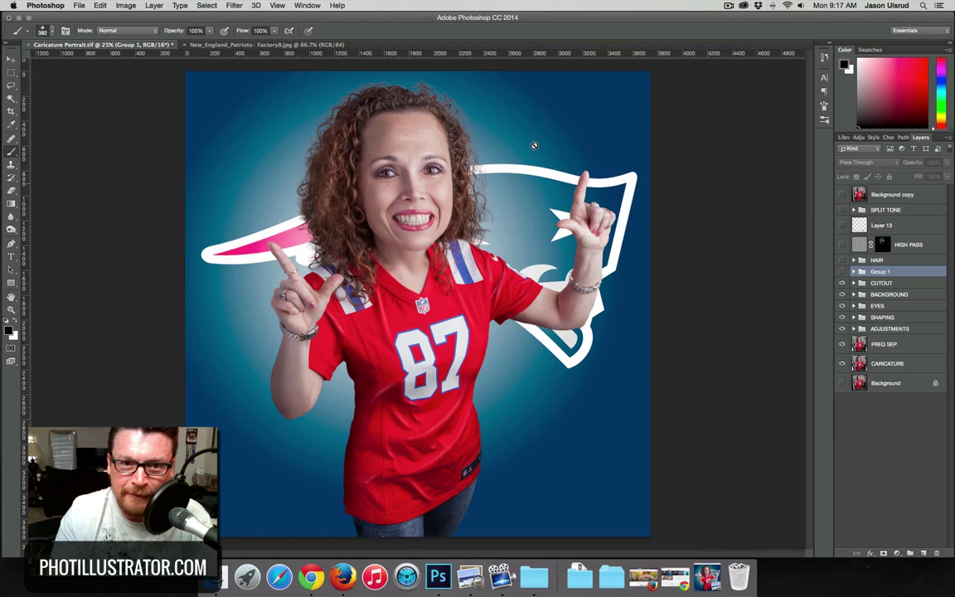
click(843, 260)
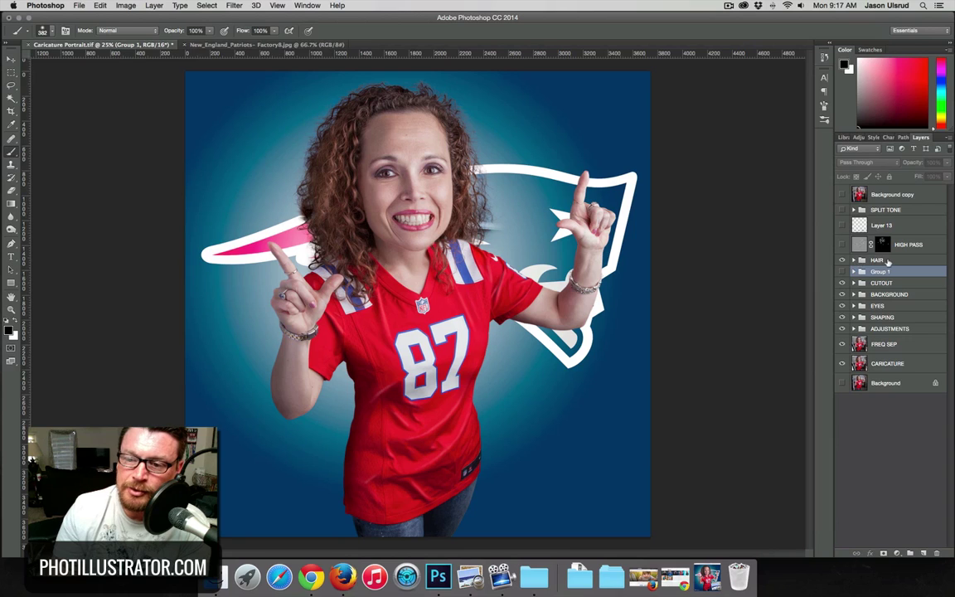
click(867, 261)
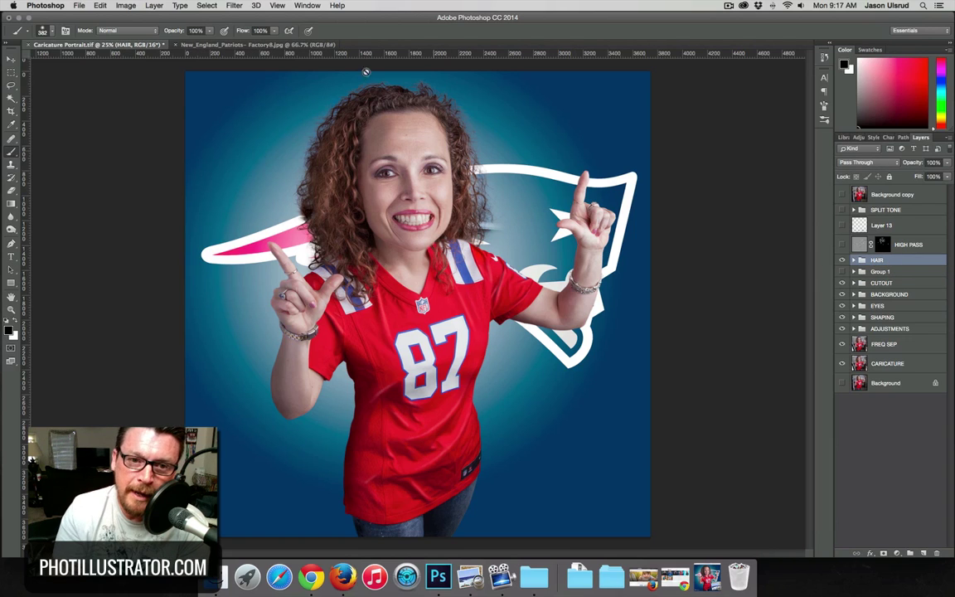